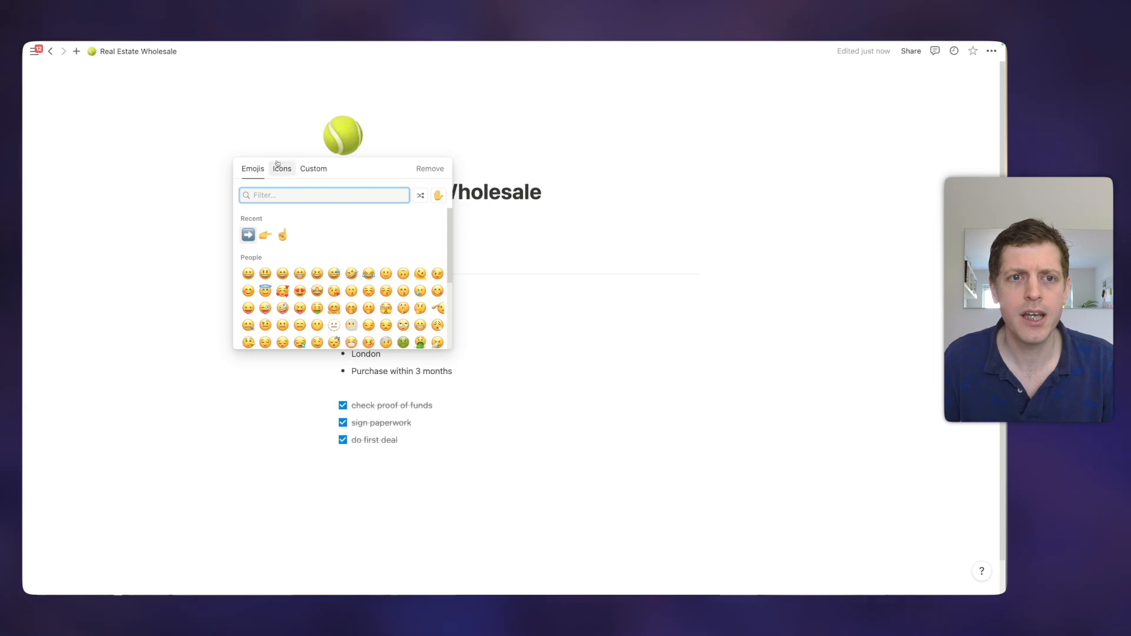
Replace the page icon with an orange house icon found by searching the icons for "house"
text(house)
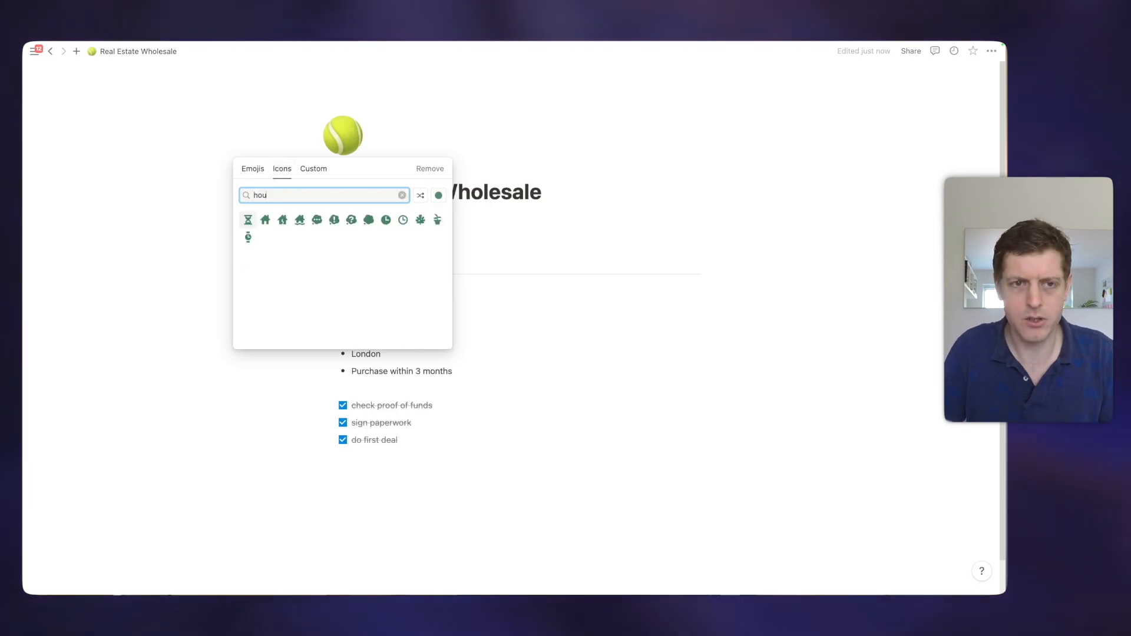
click(438, 195)
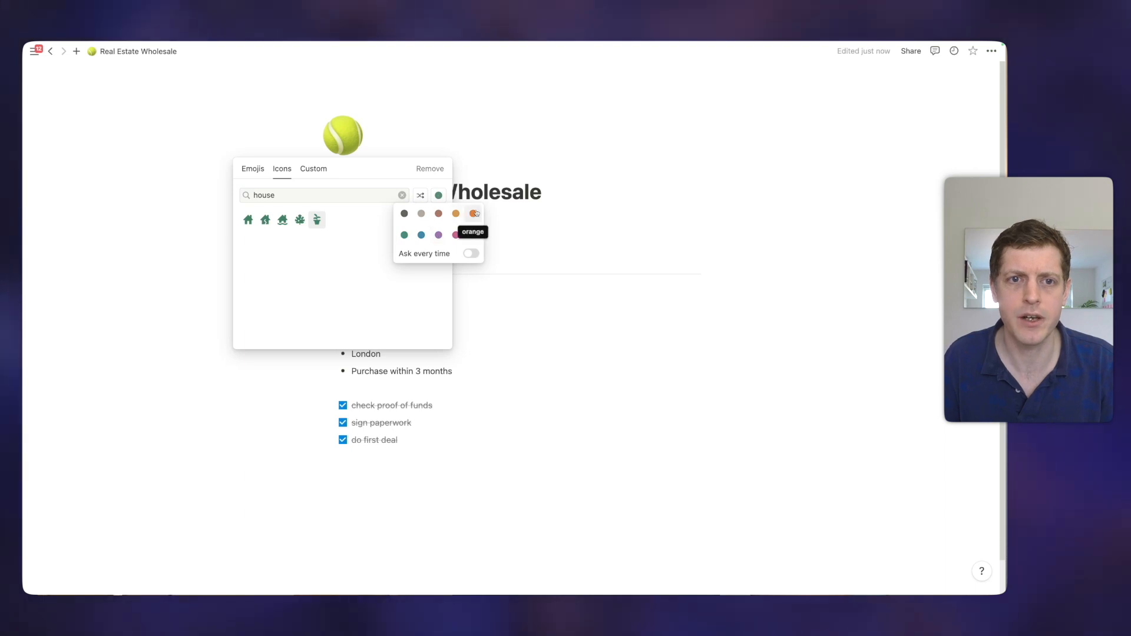
click(474, 213)
click(248, 219)
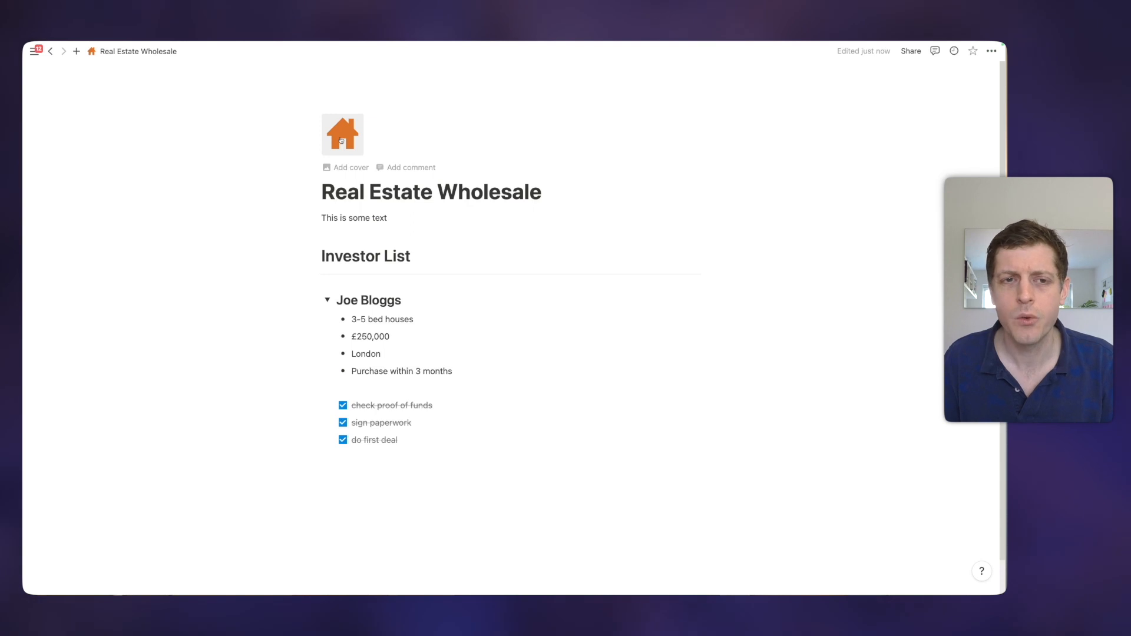
Add a page cover and change it to a house photo found by searching Unsplash for "houses"
click(347, 169)
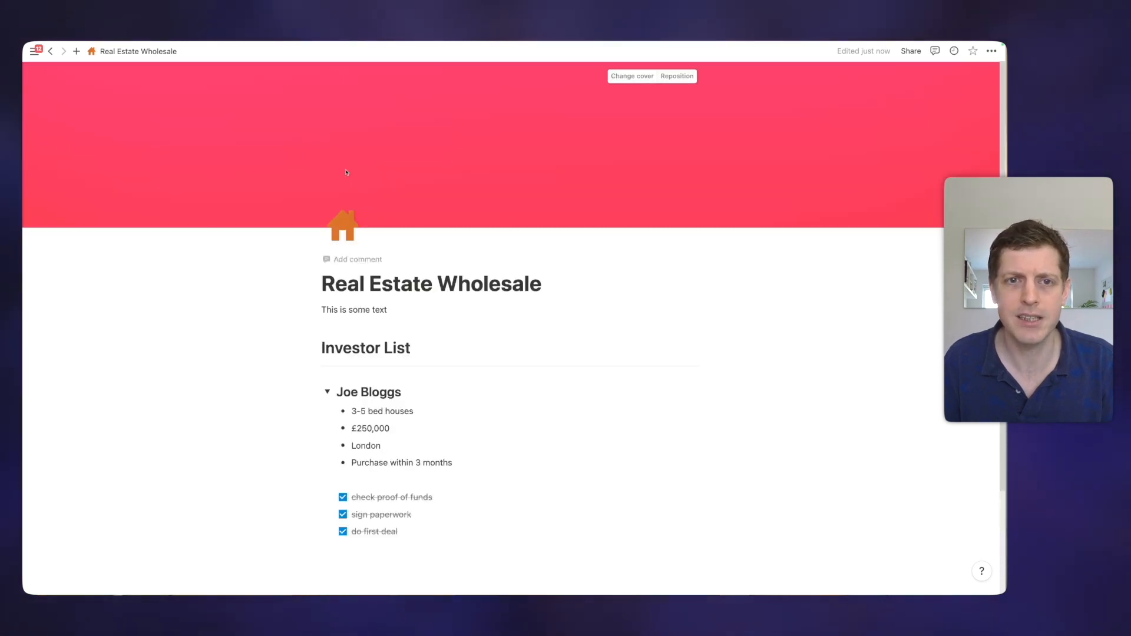
click(631, 76)
click(600, 100)
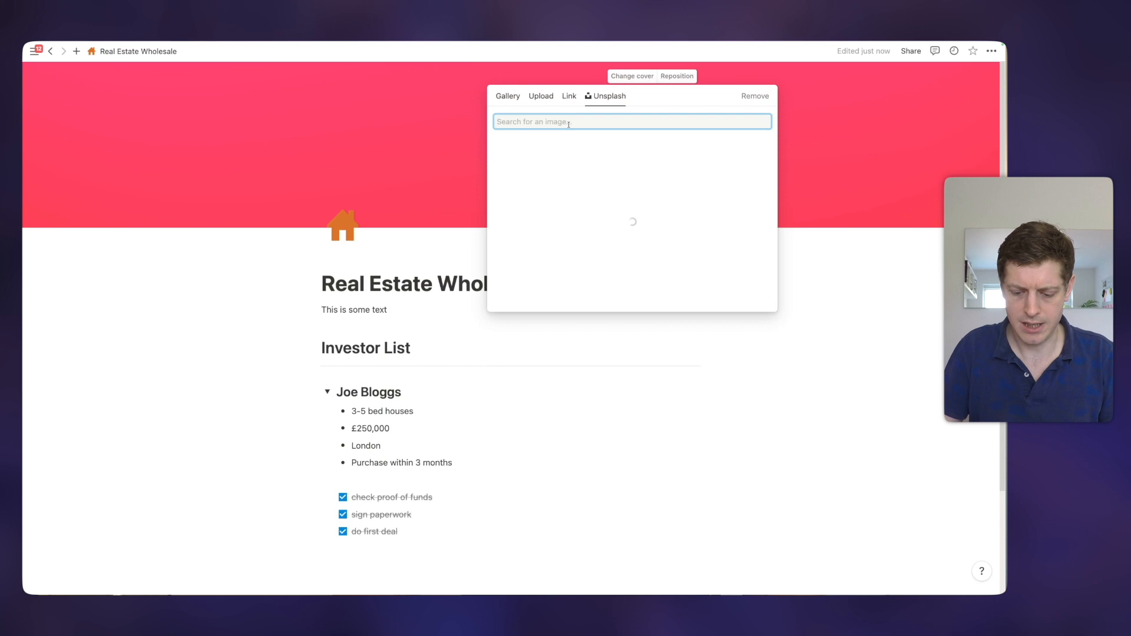
text(houses)
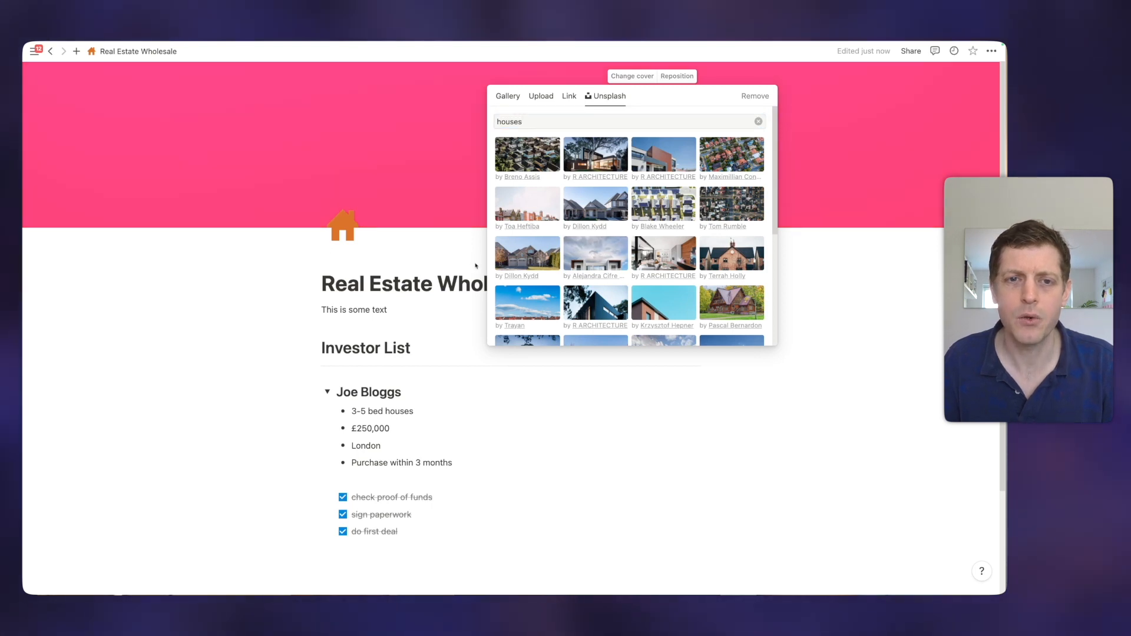
click(225, 348)
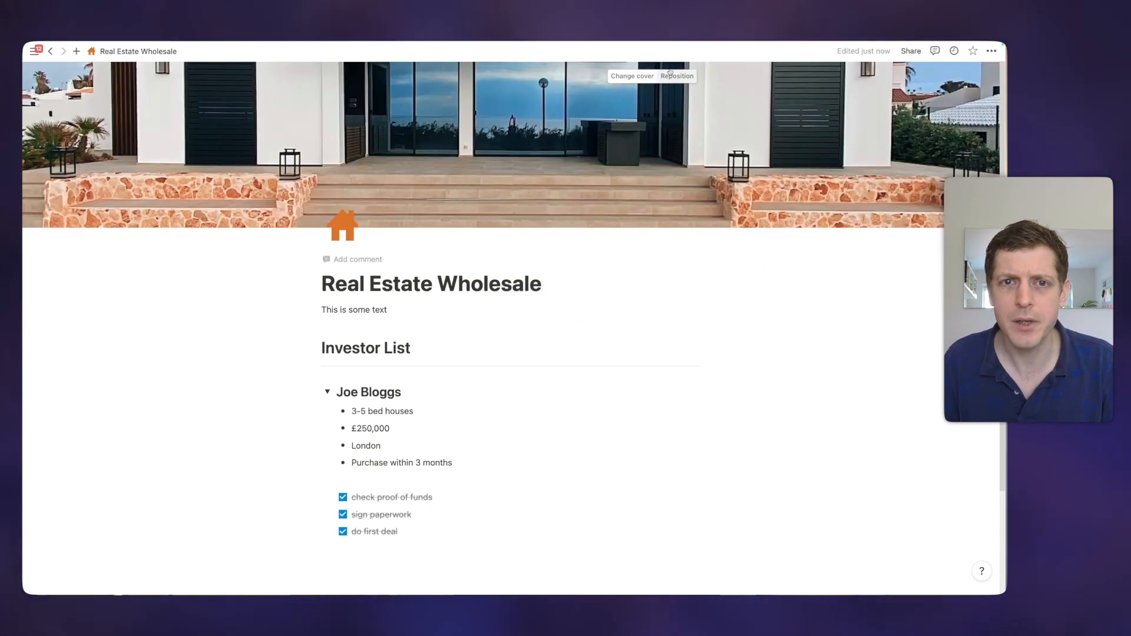
Reposition the cover photo to show the building's upper floor and save the position
click(677, 76)
drag(679, 116, 676, 356)
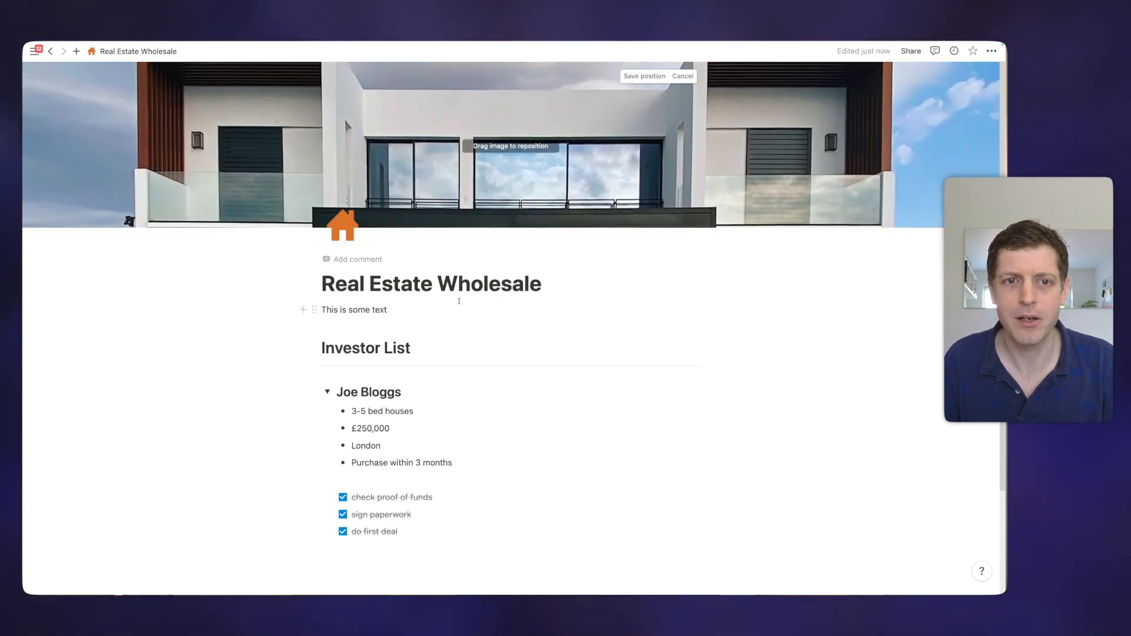
click(637, 78)
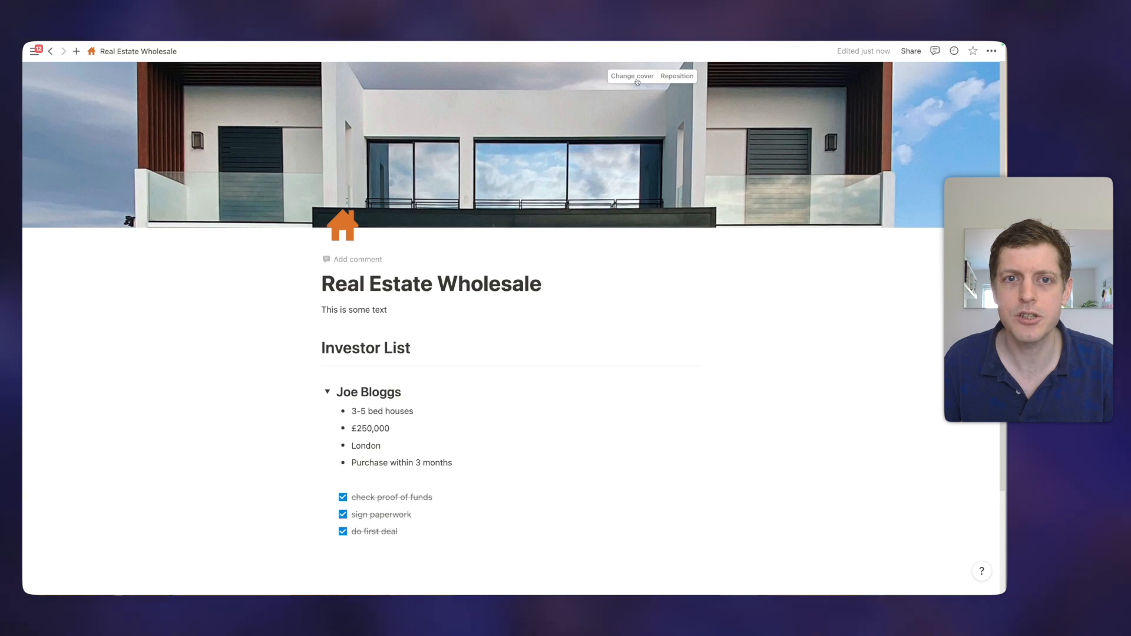
Collapse the investor's toggle heading and insert a three-column layout below it
scroll(577, 250, down, 1)
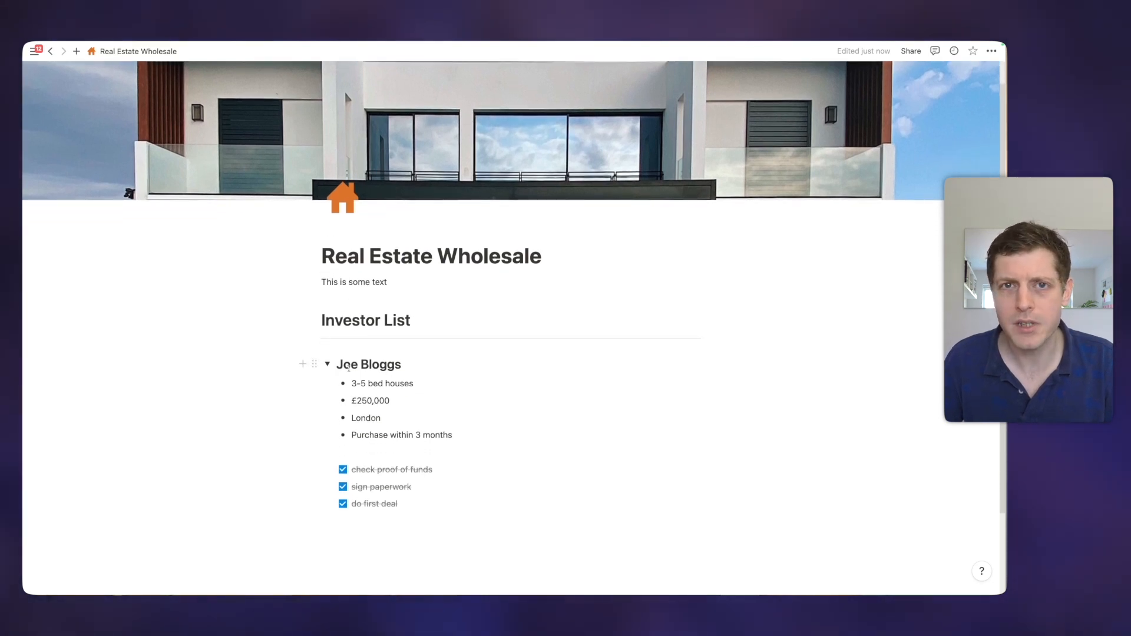
click(326, 365)
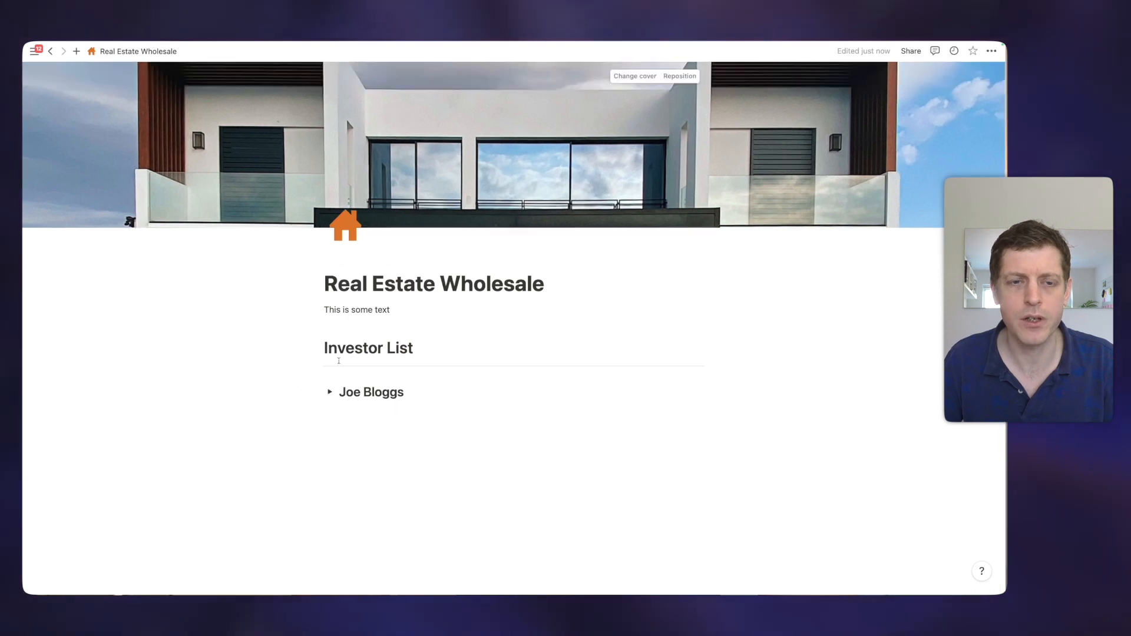
click(356, 432)
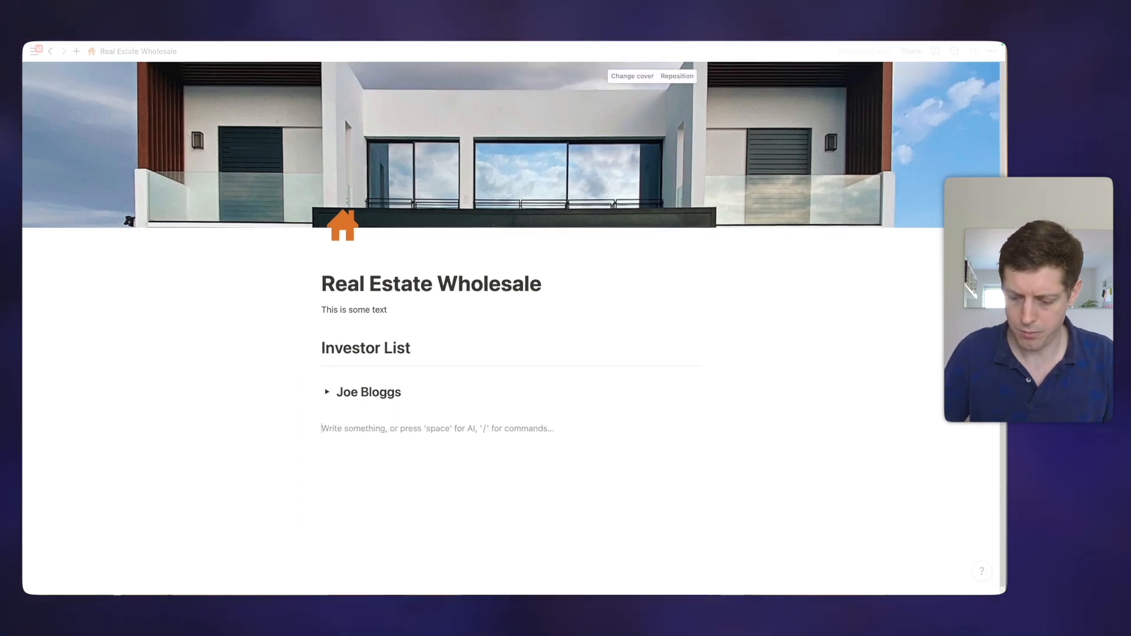
text(/col)
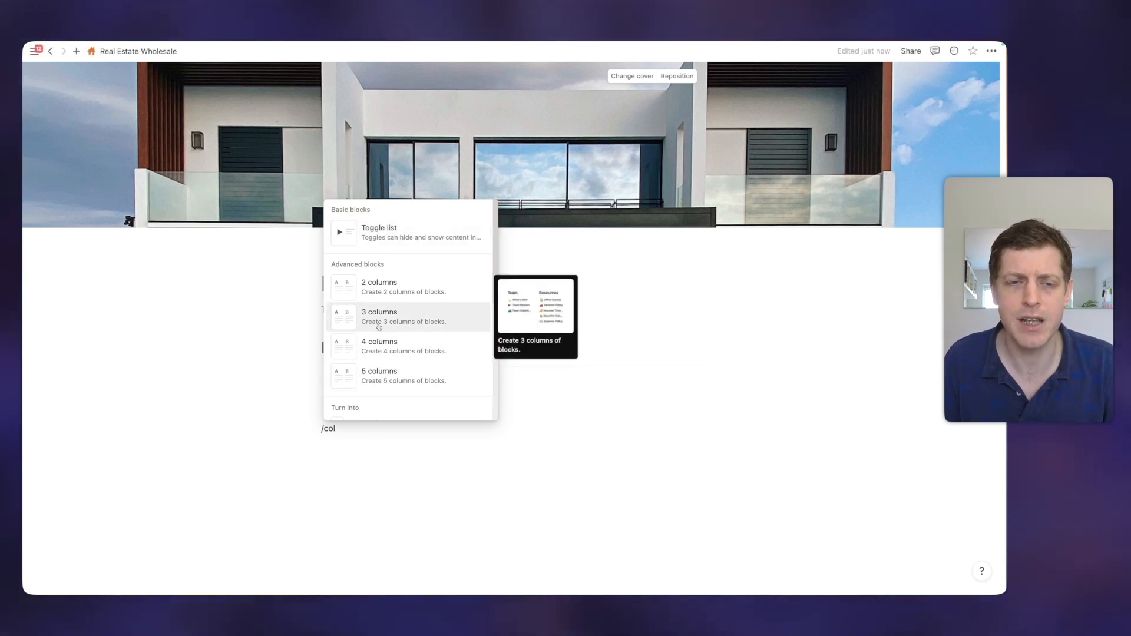
click(379, 321)
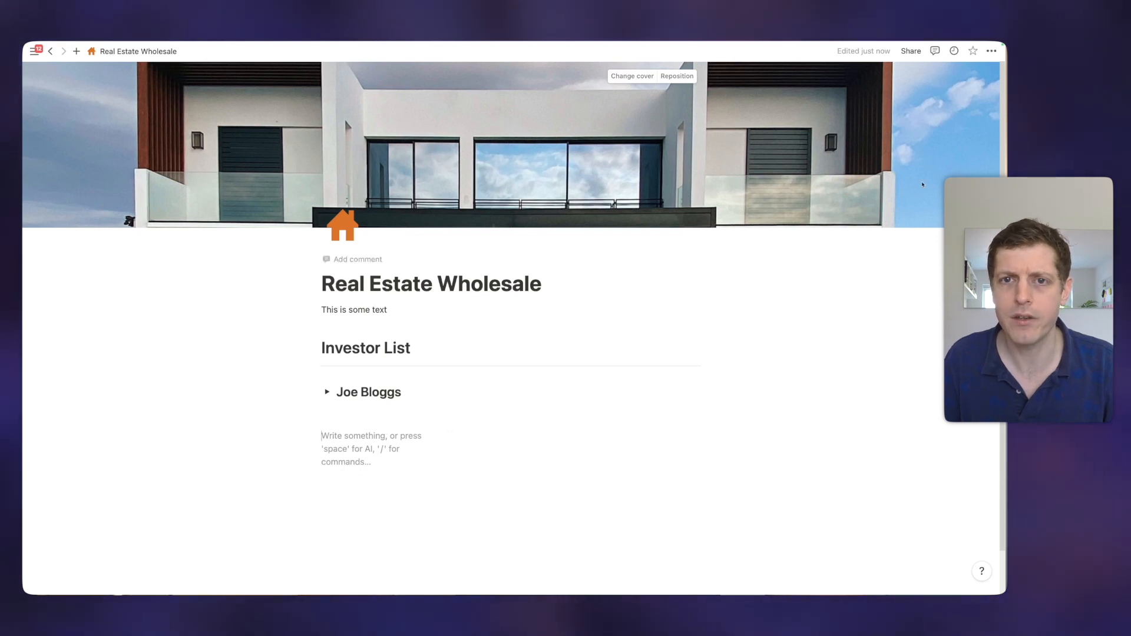
Set the Real Estate Wholesale page to full width and close the page options
click(991, 52)
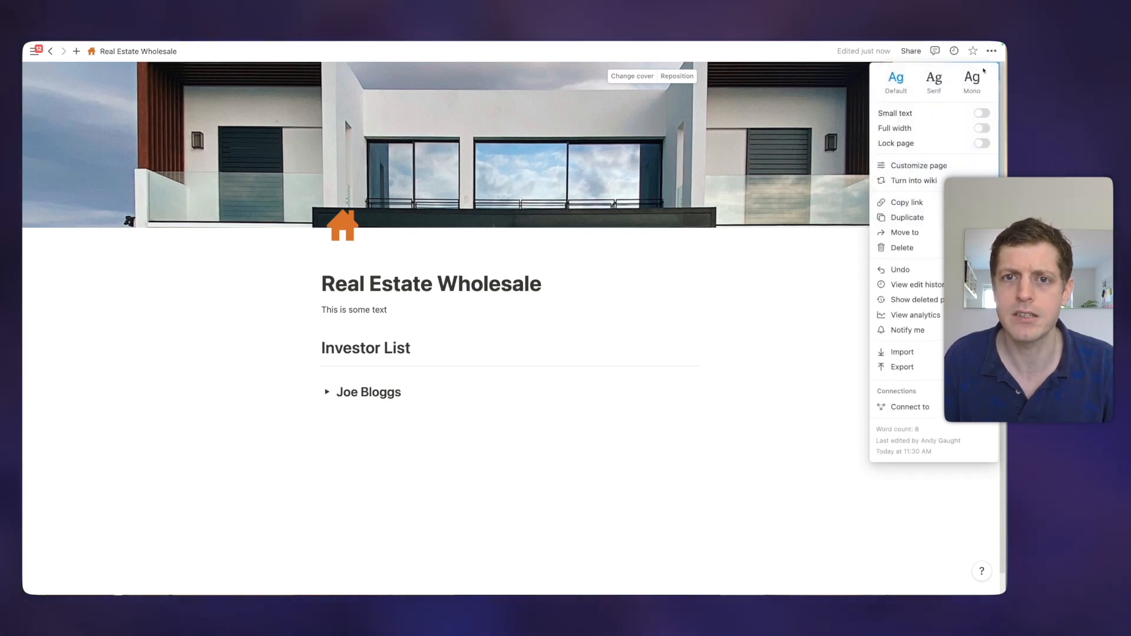
click(982, 129)
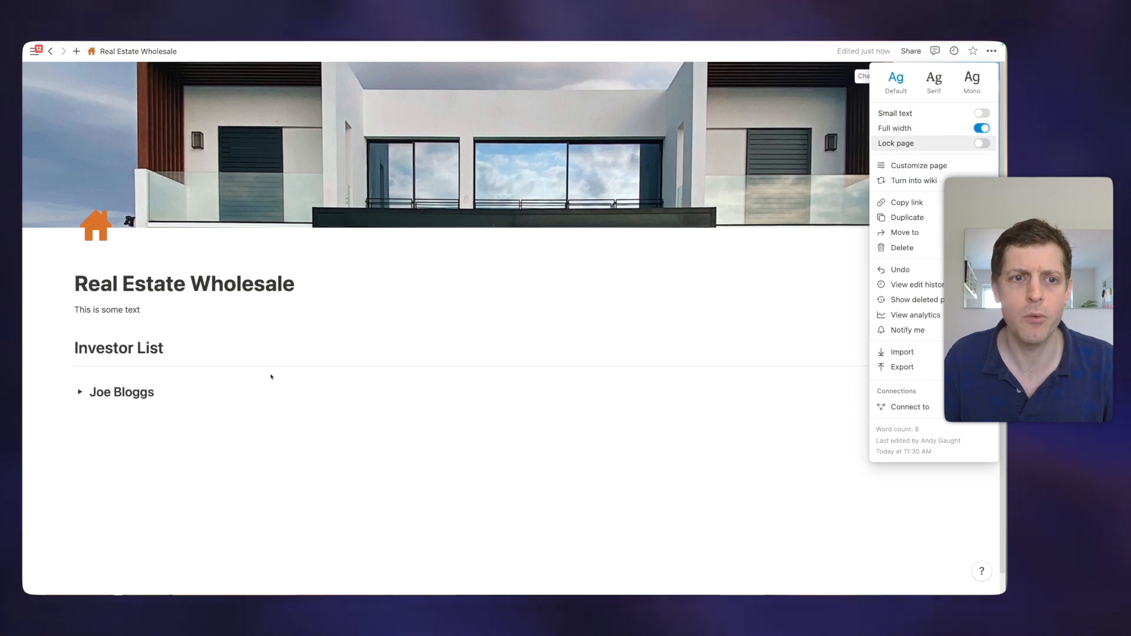
click(362, 404)
click(372, 403)
click(388, 392)
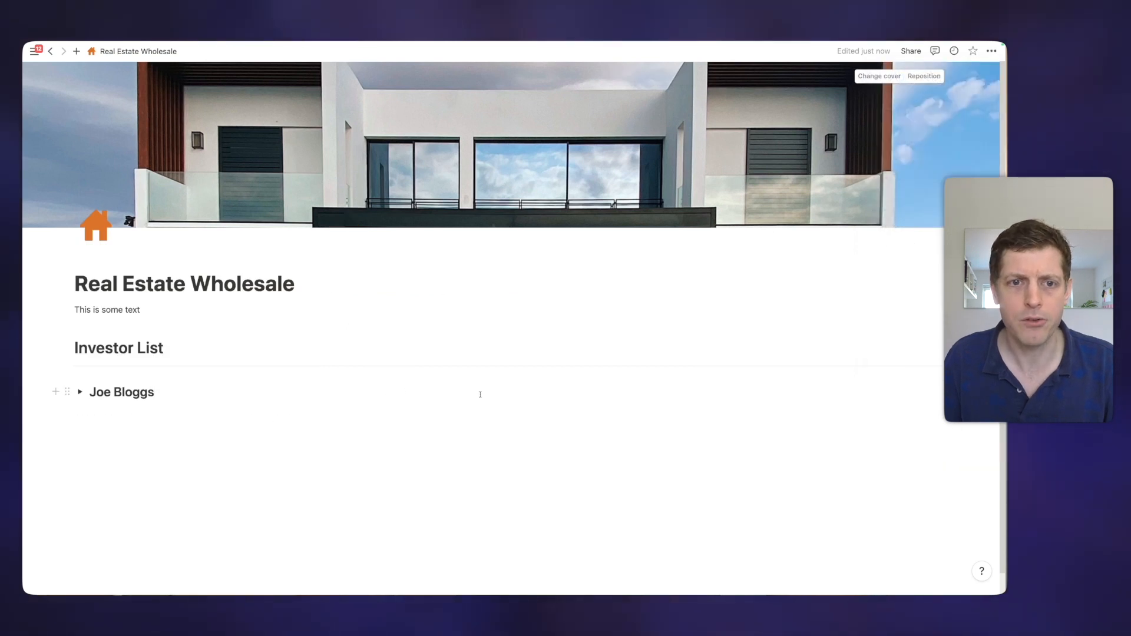
Add the level 2 headings "Properties", "Agents" and "Deals", one in each of the three columns
click(406, 431)
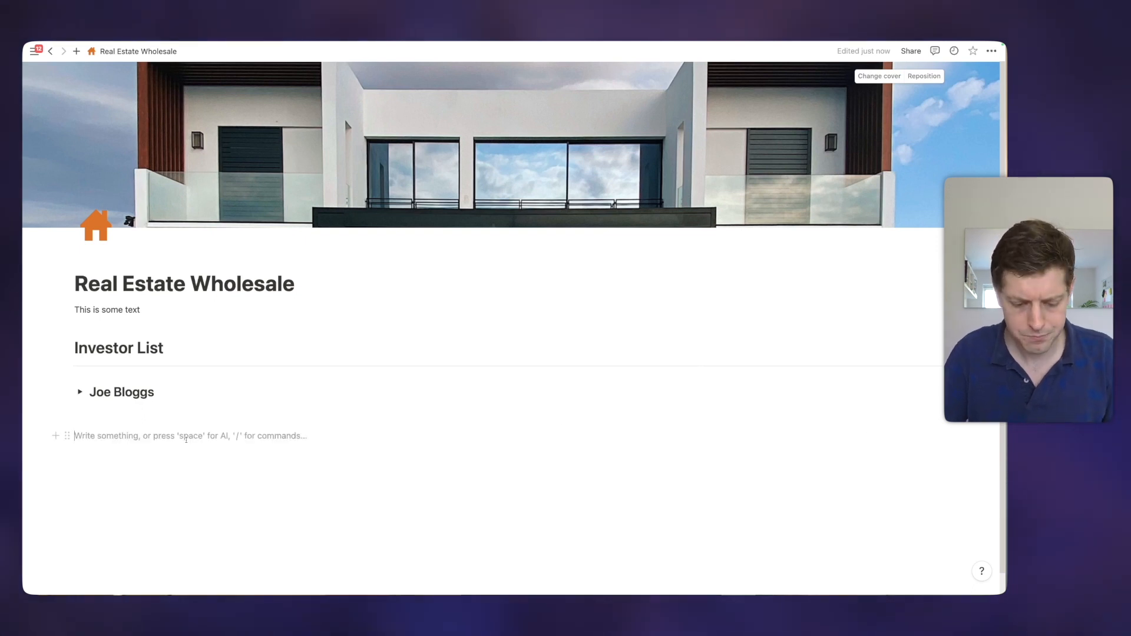
text(##)
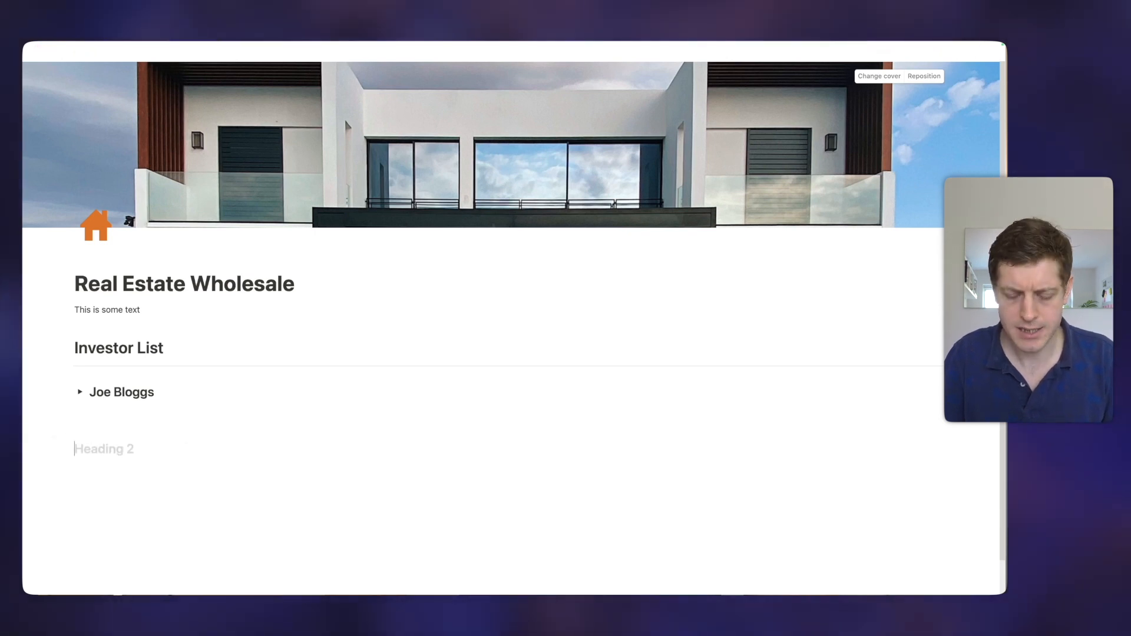
text( Properties)
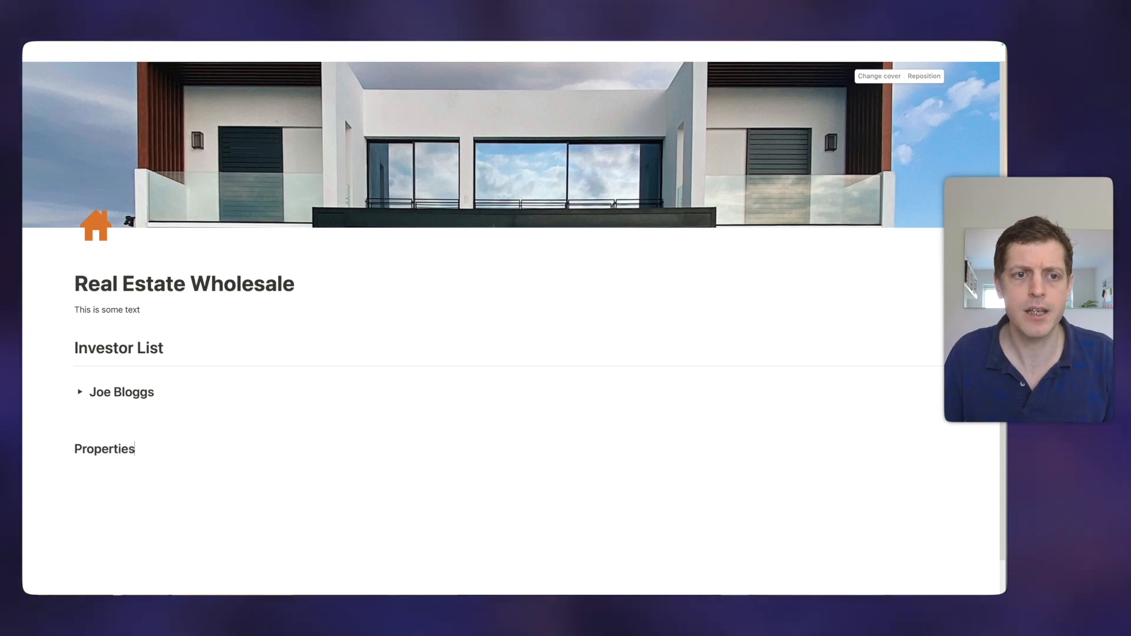
click(413, 460)
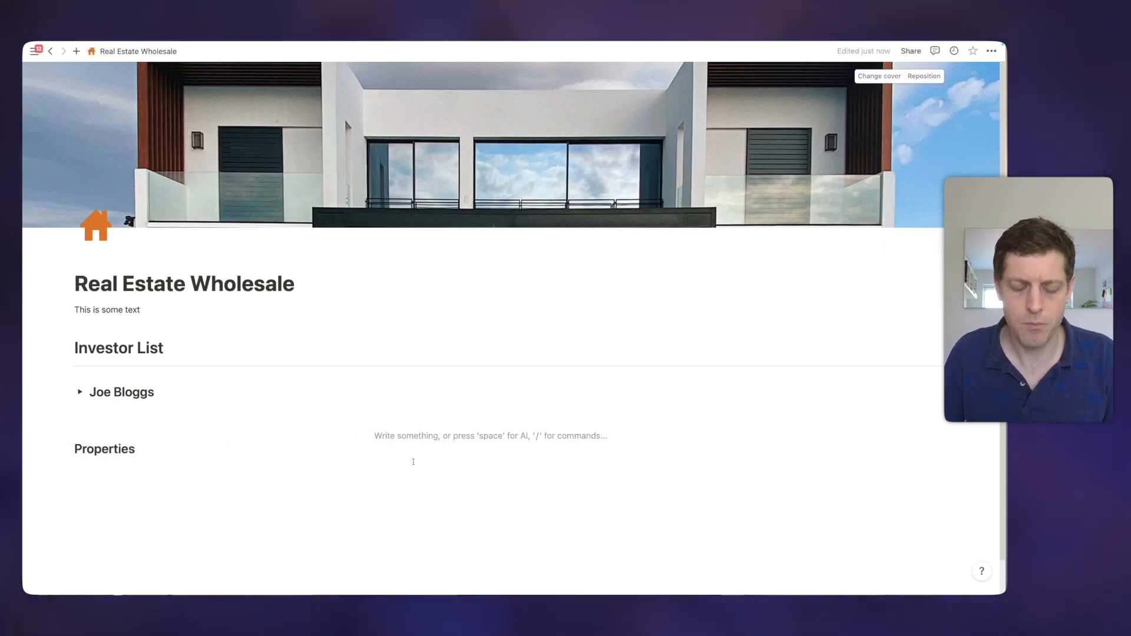
text(## Ag)
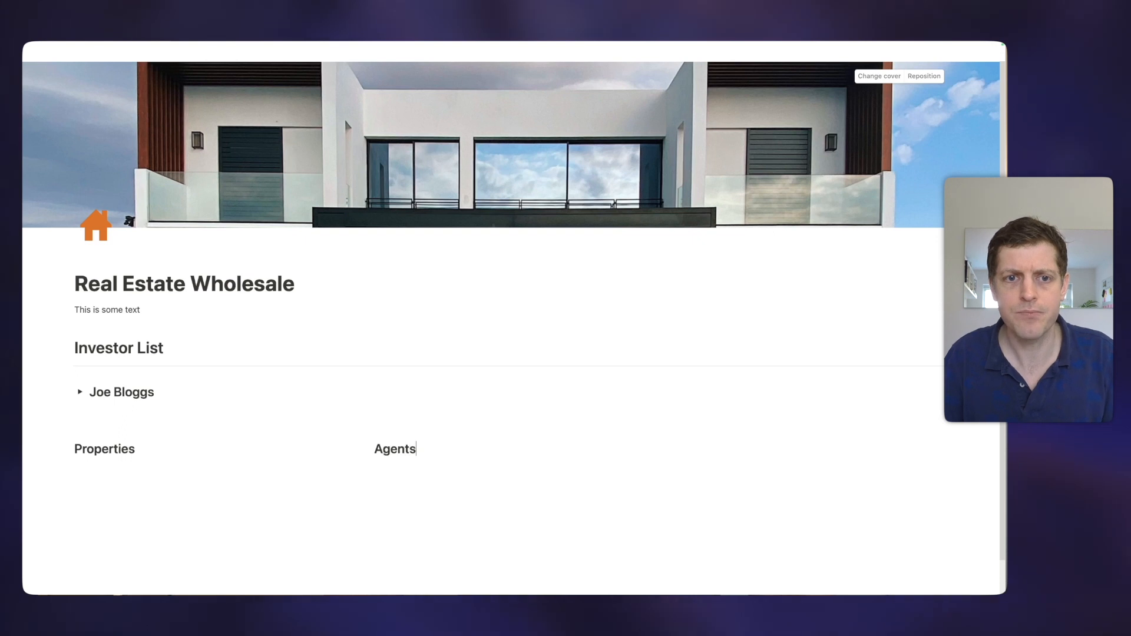
click(733, 447)
text(## Deals)
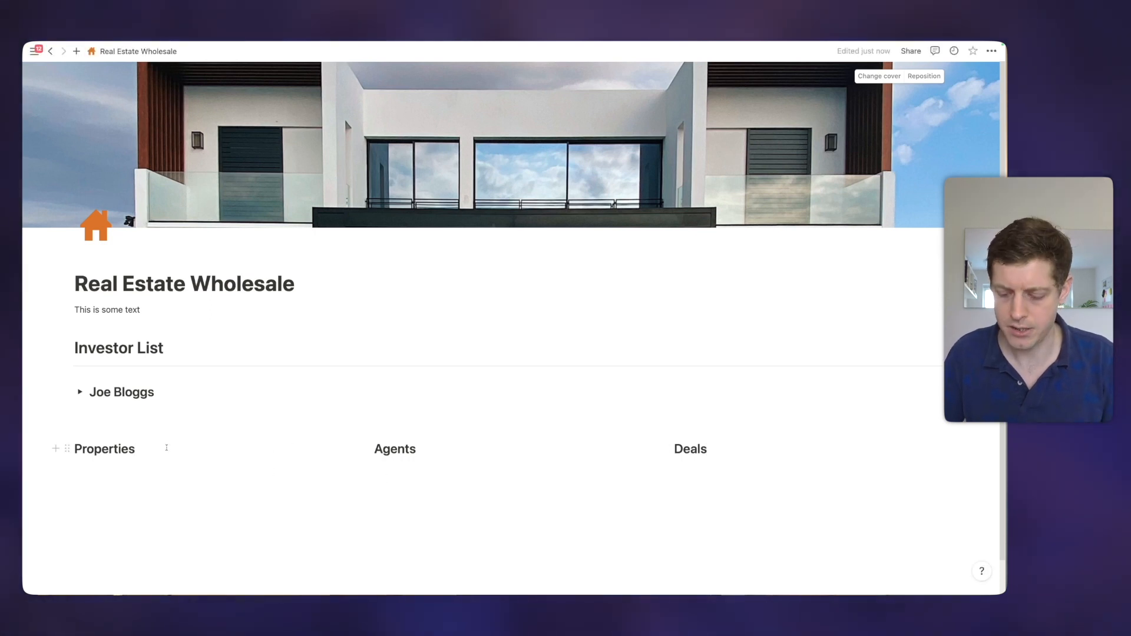
Insert a divider line beneath each of the Properties, Agents and Deals headings
key(Return)
text(---)
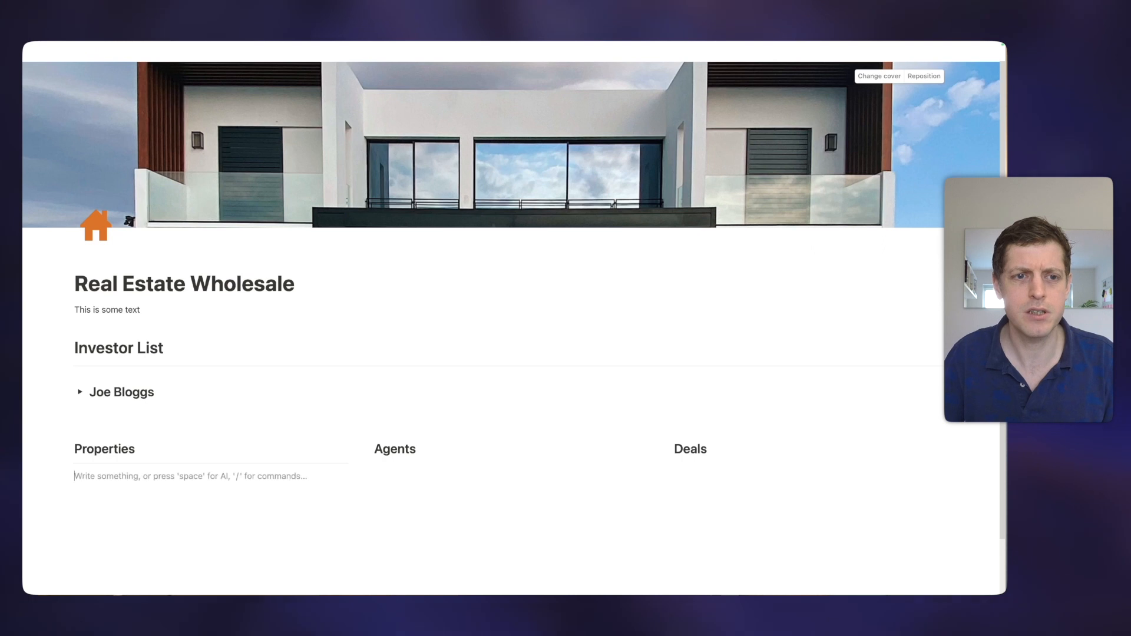
click(442, 443)
key(Return)
text(---)
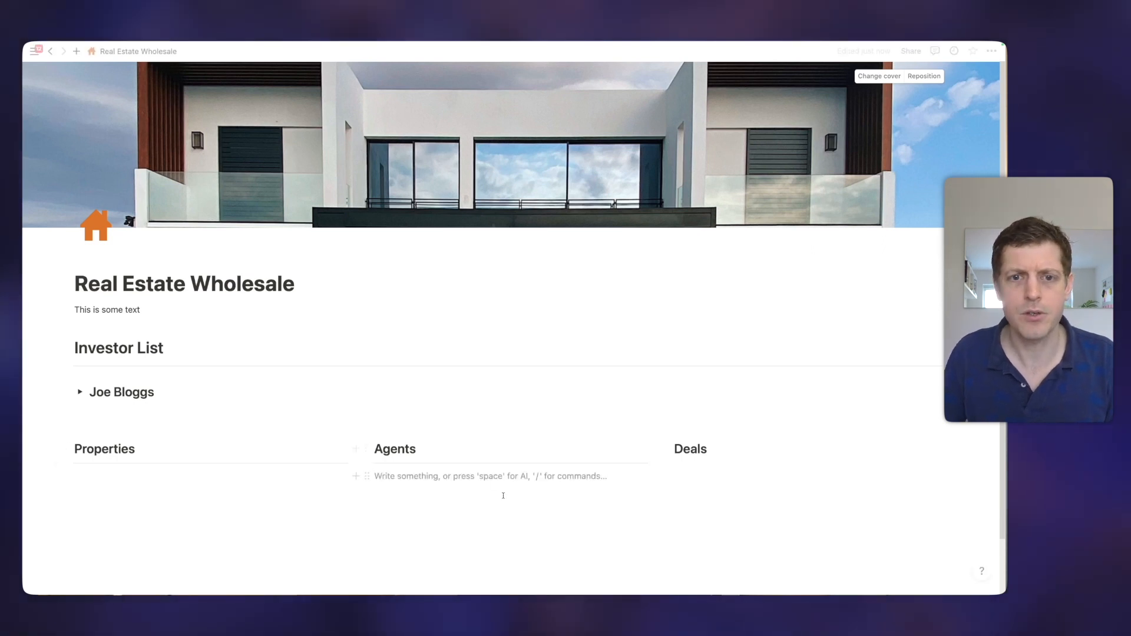
click(729, 444)
key(Return)
text(---)
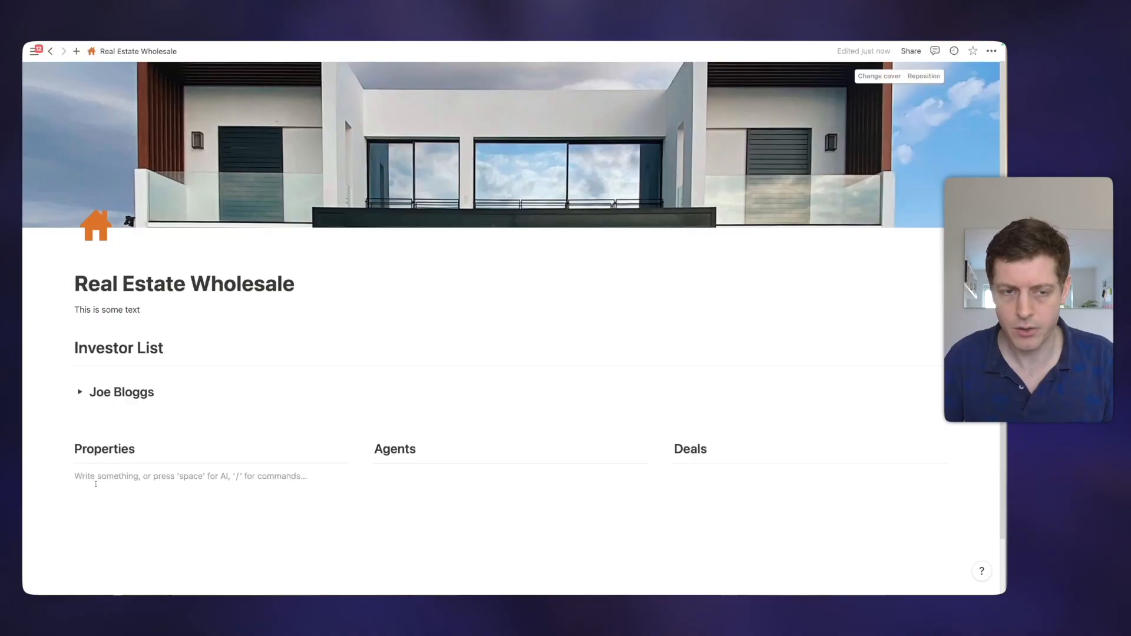
Create a sub-page titled "Properties" under the Properties heading and return to the Real Estate Wholesale page
text(/page)
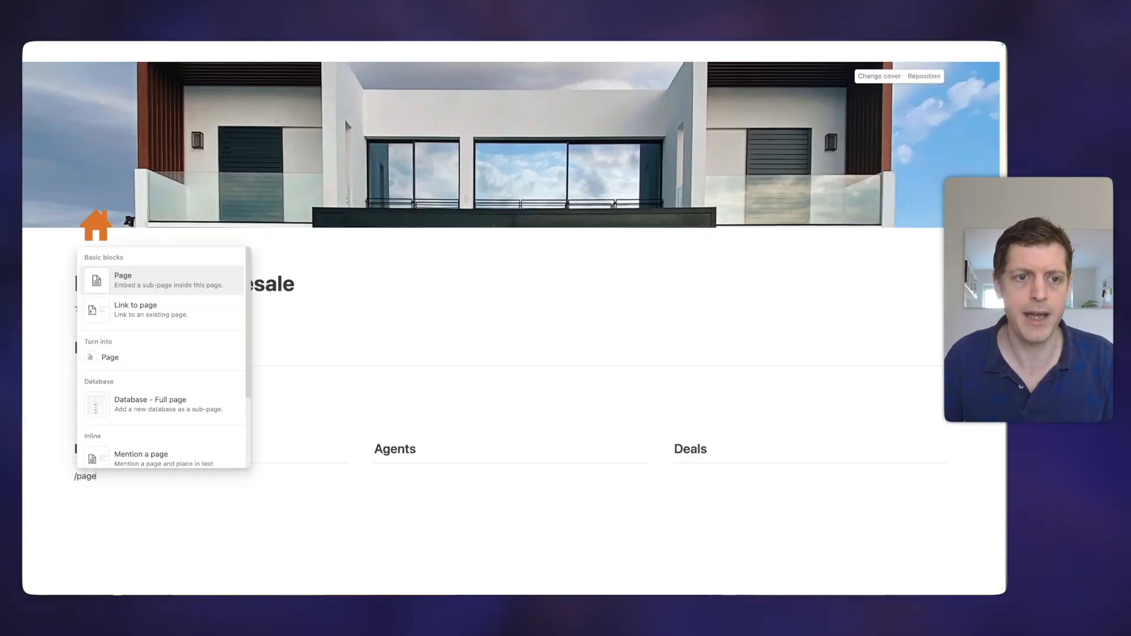
key(Return)
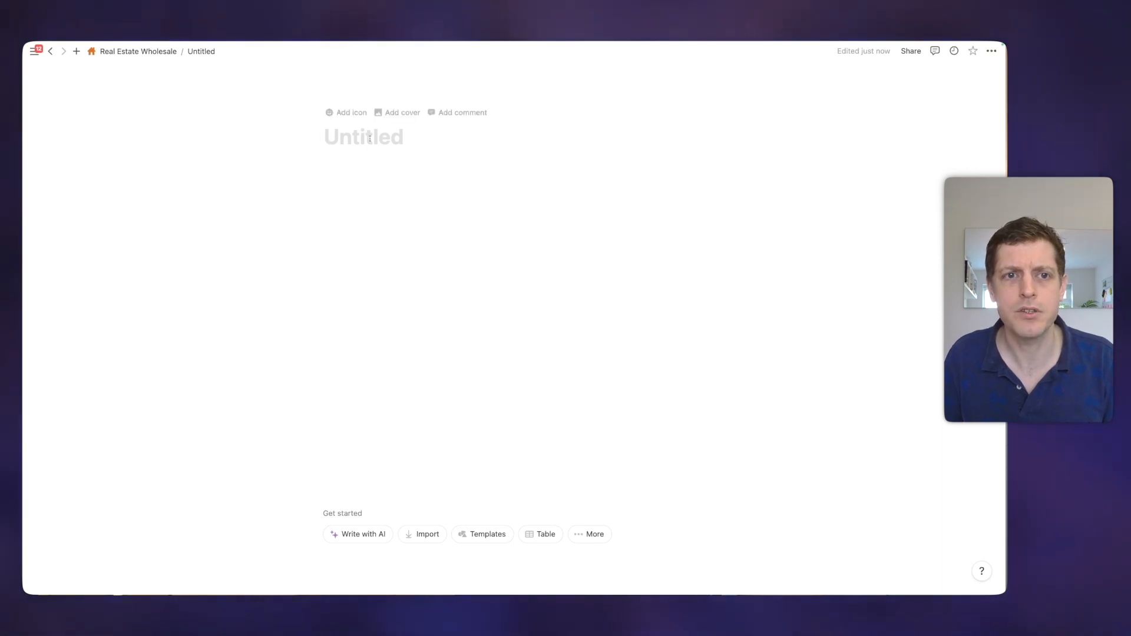
text(Properties)
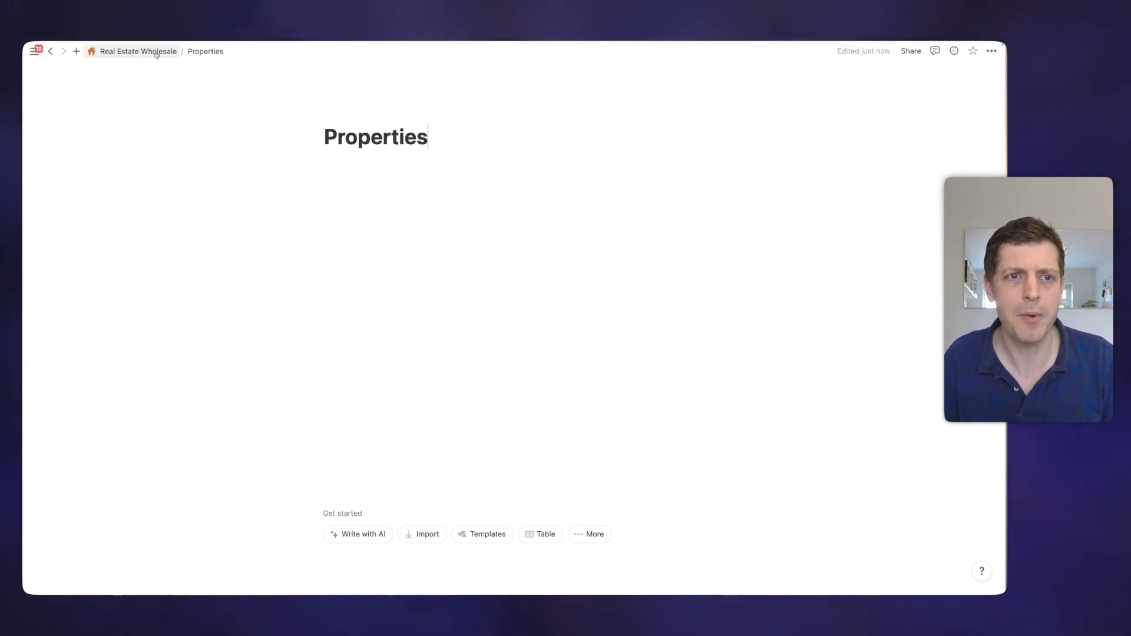
click(156, 53)
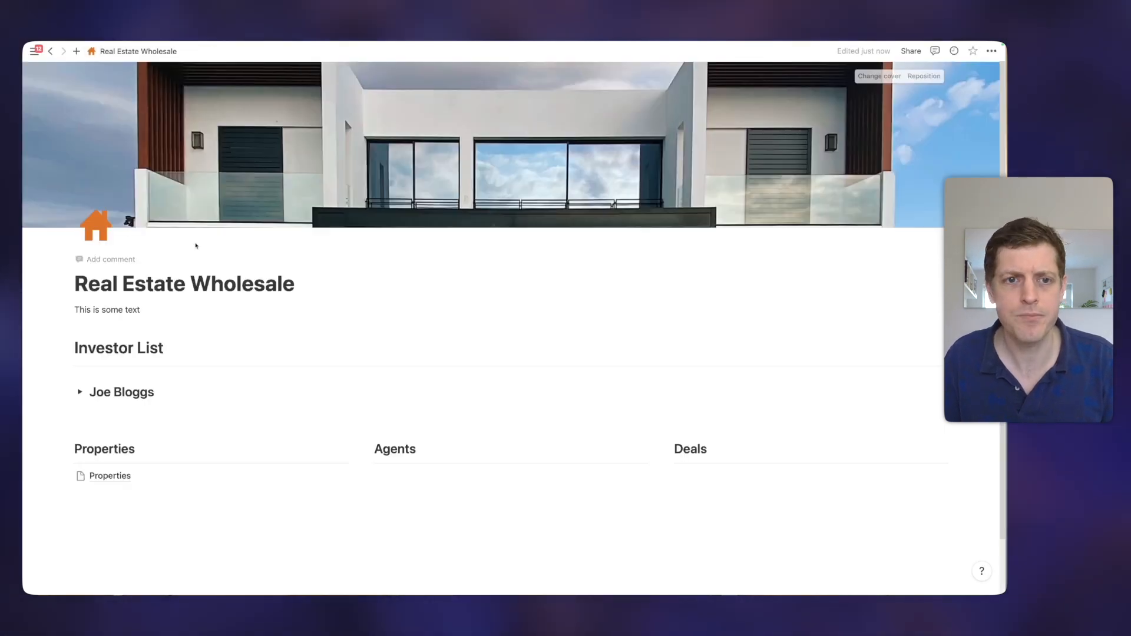
mouse_move(107, 478)
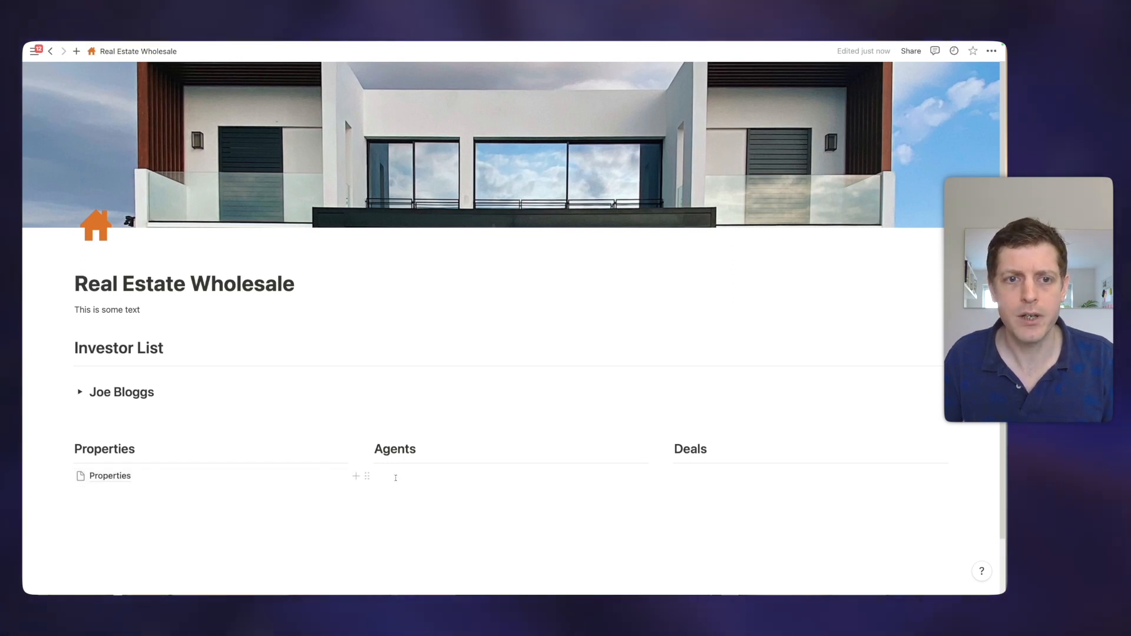
Add the text "Agent" under the Agents heading and turn that block into a page
click(397, 476)
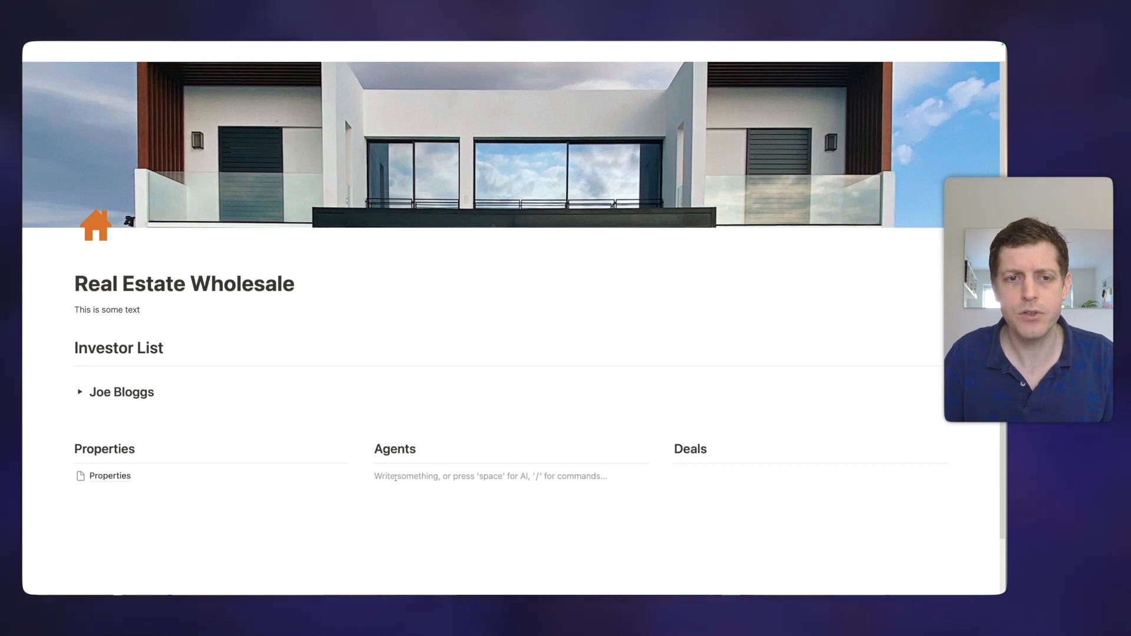
text(Agent)
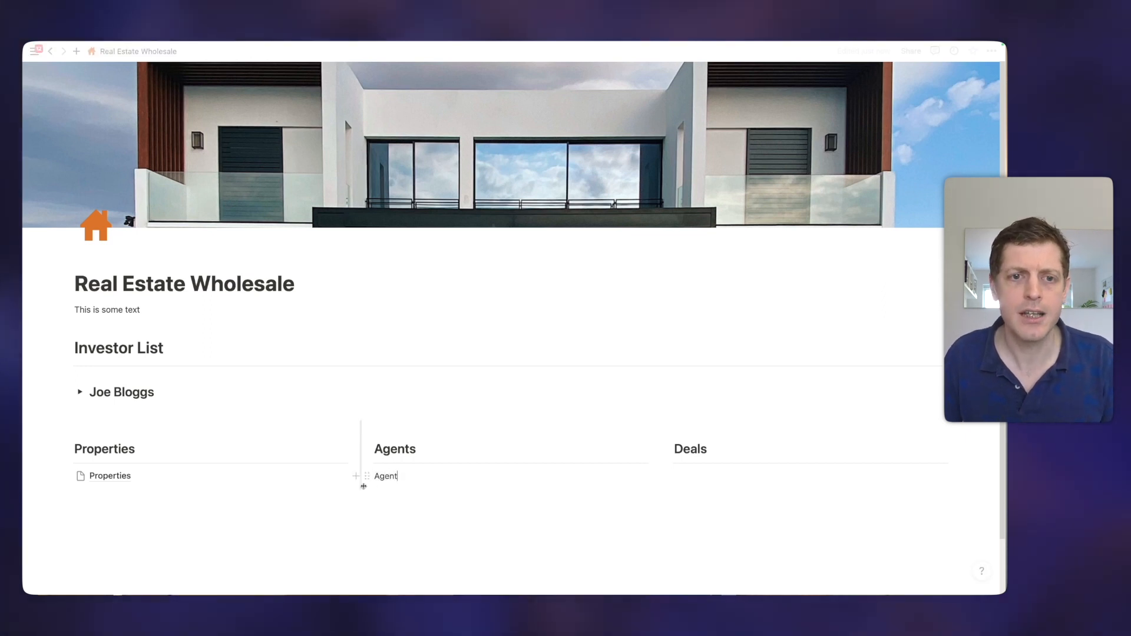
click(364, 477)
mouse_move(285, 469)
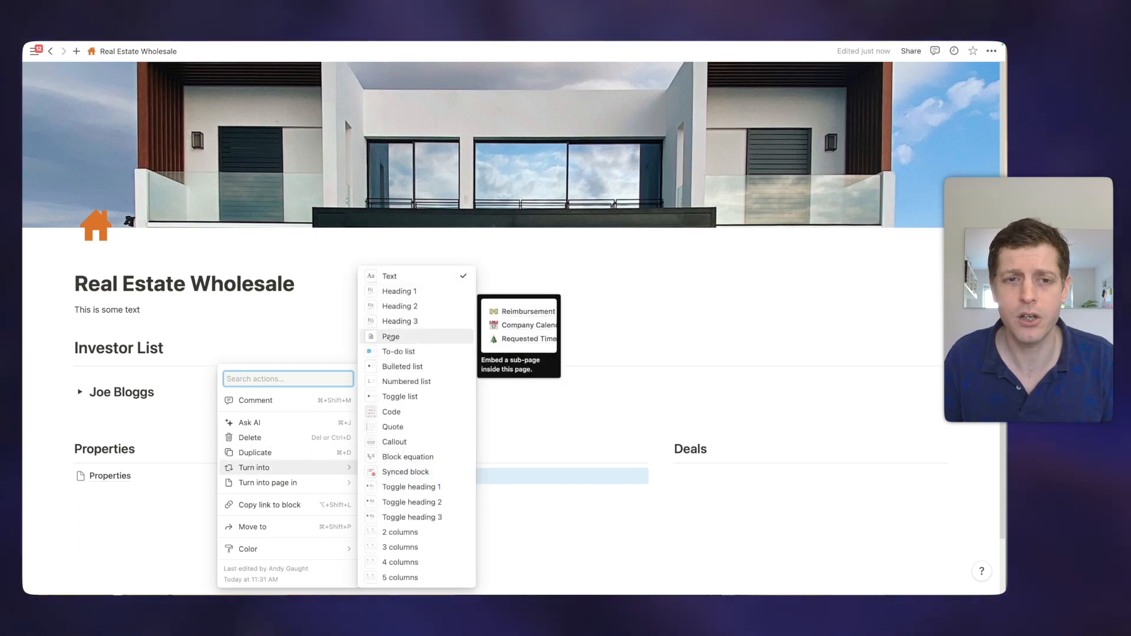
click(390, 337)
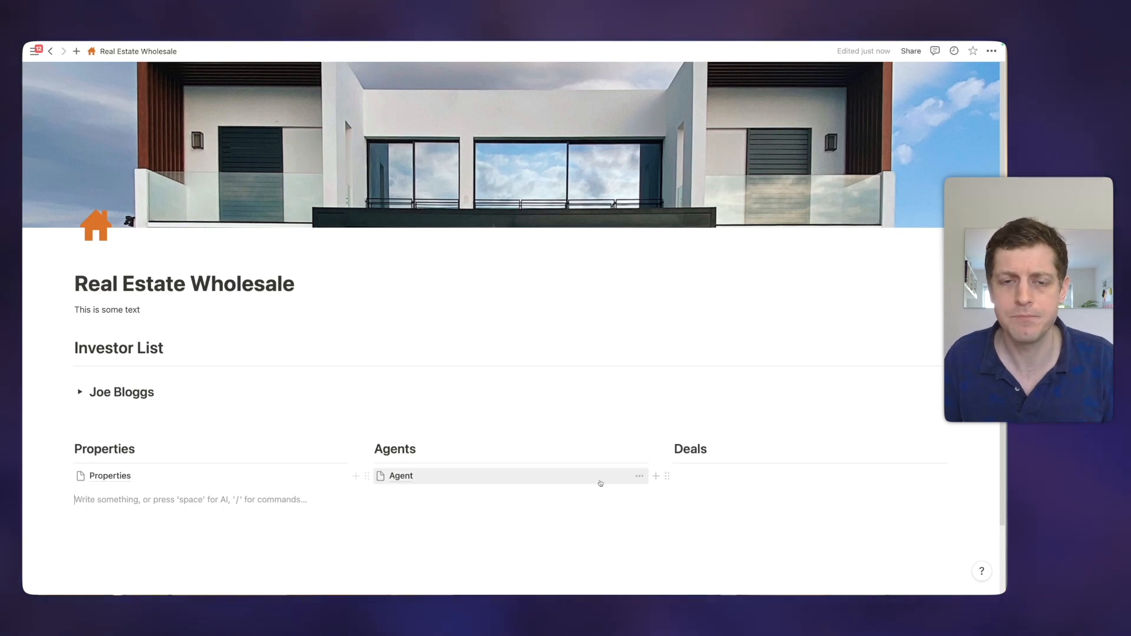
Create a new page titled "Deals" at the top level of the workspace, outside the Real Estate Wholesale page
click(701, 475)
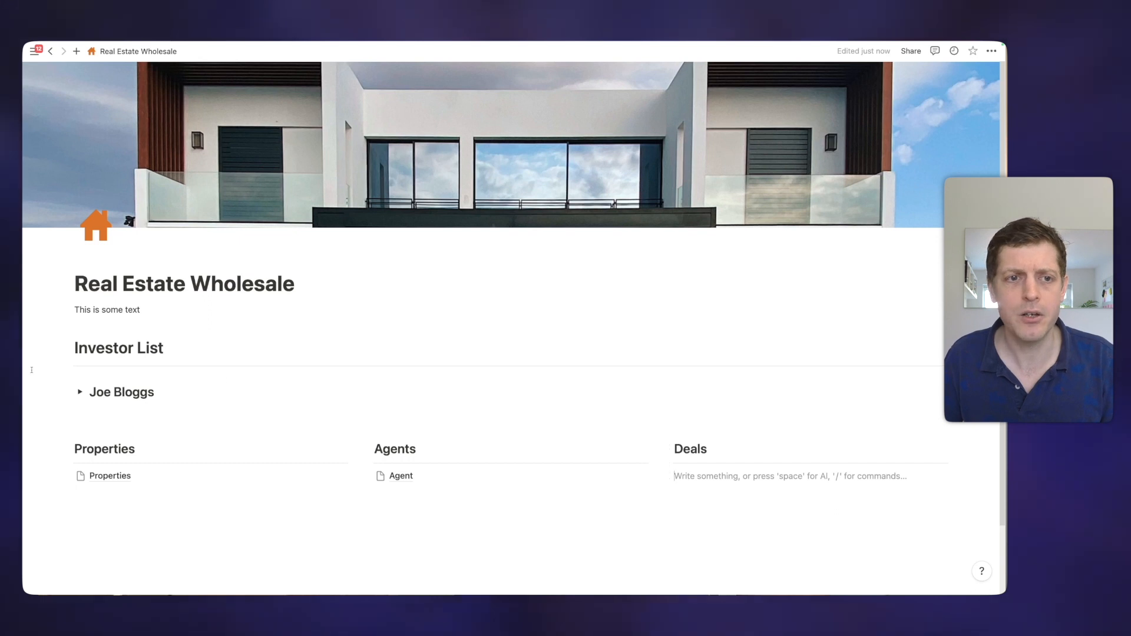
mouse_move(29, 200)
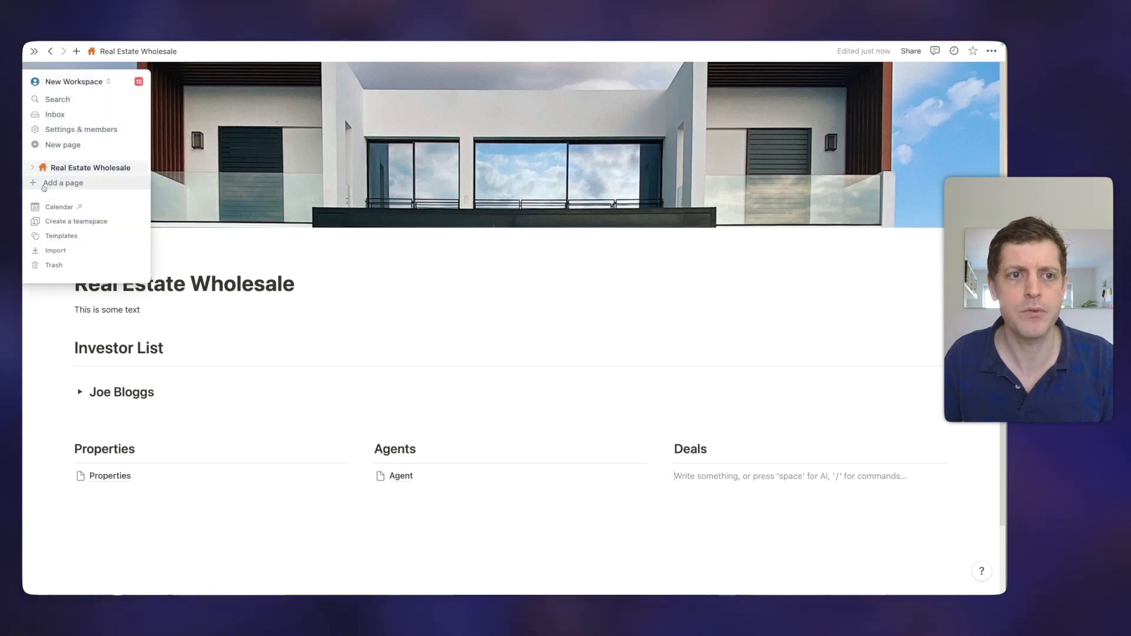
click(57, 183)
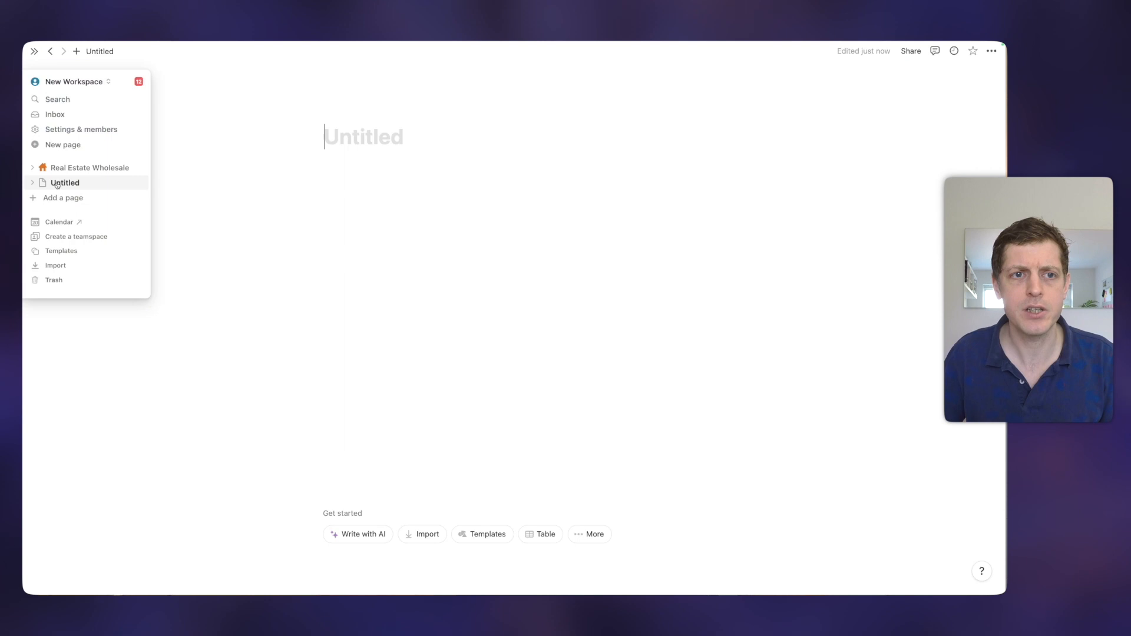
text(Deals)
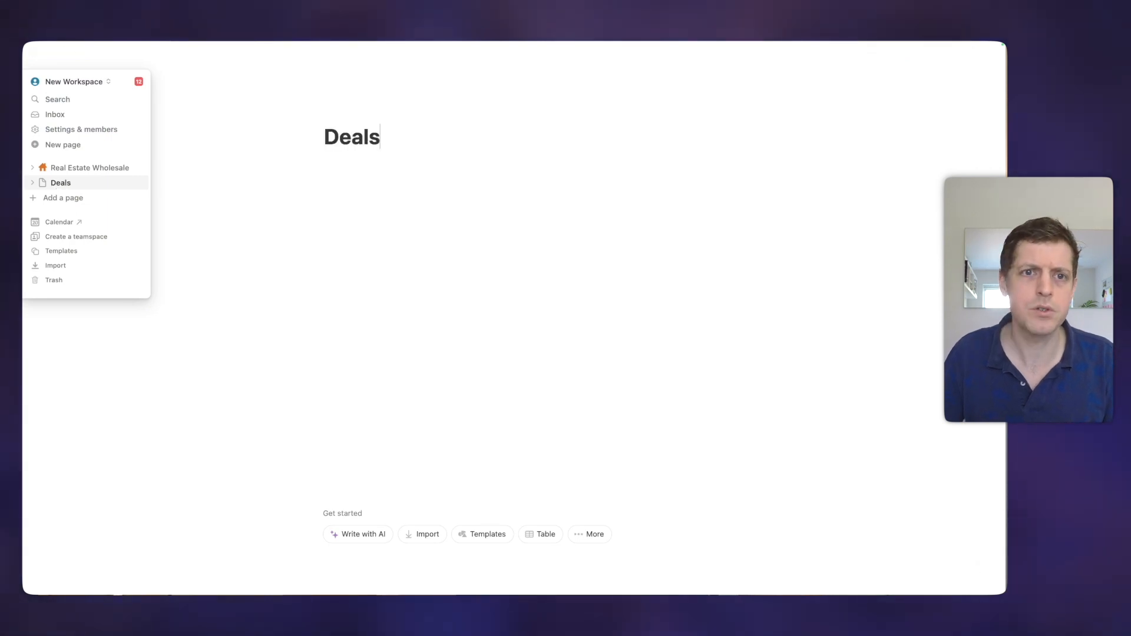
Nest the Deals page inside Real Estate Wholesale and place its link under the Deals heading in the third column
drag(59, 187, 70, 168)
click(83, 168)
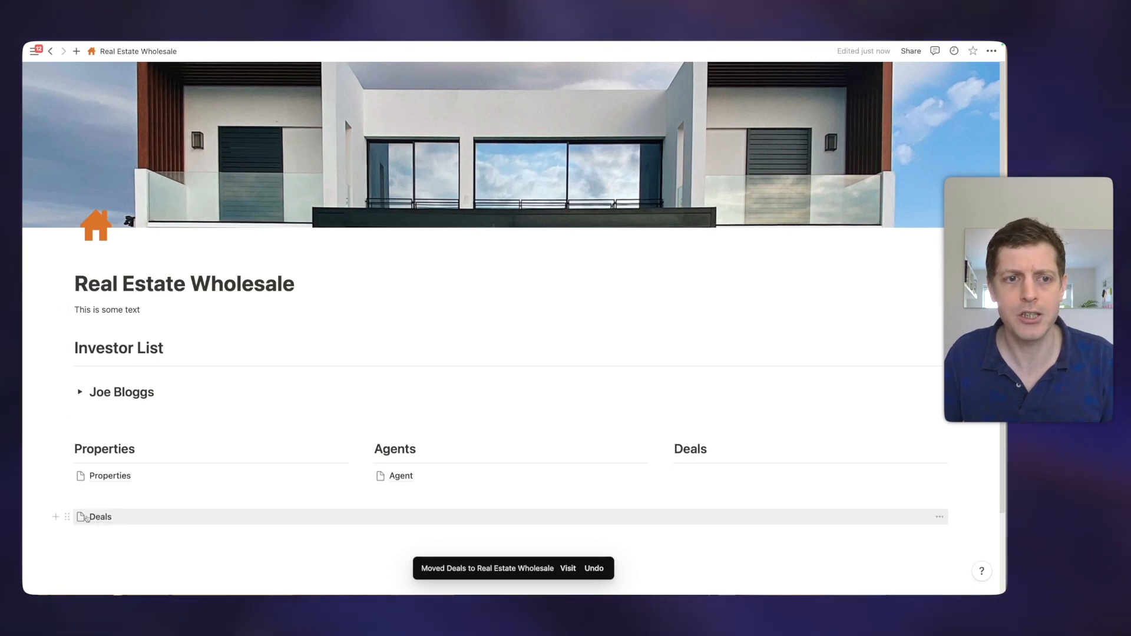
drag(68, 516, 686, 466)
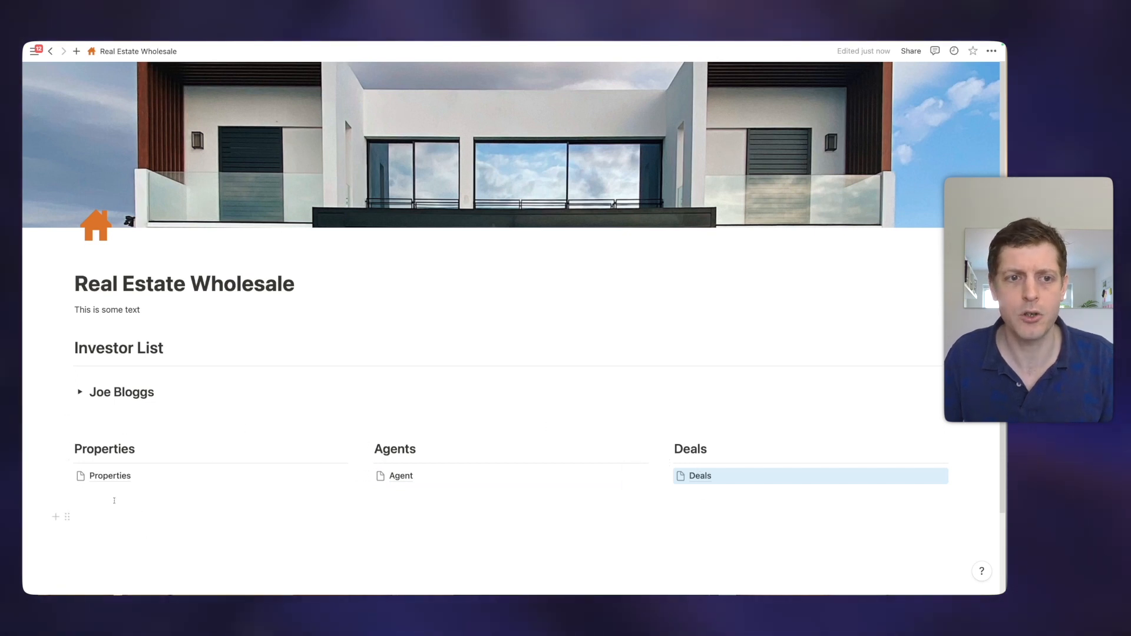
Set the icon of the Properties sub-page to a house emoji
click(82, 477)
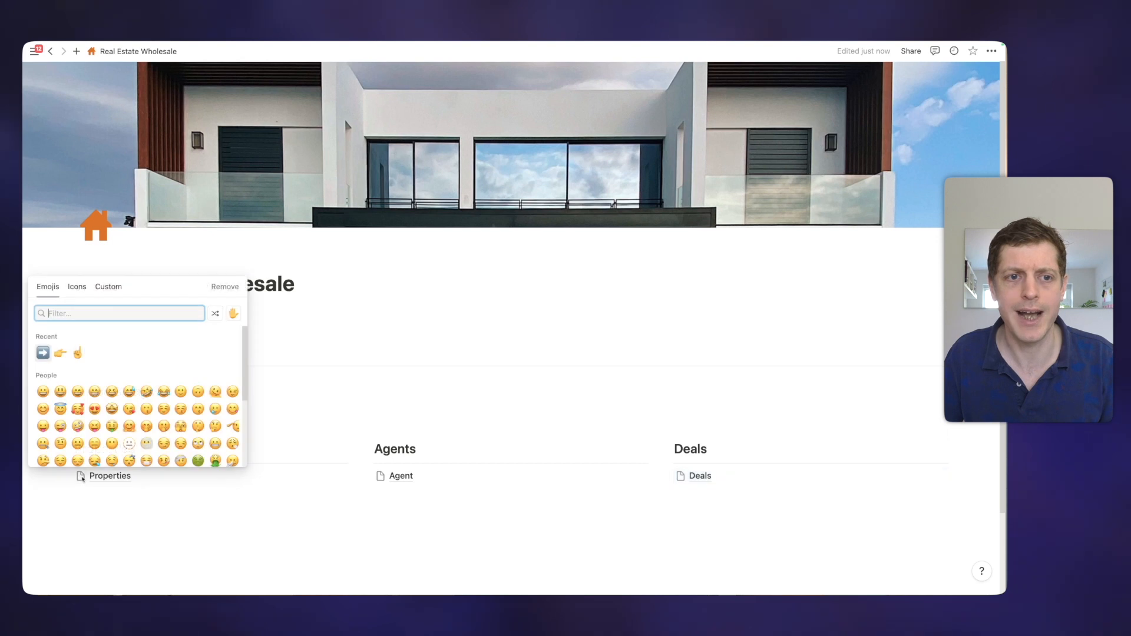
text(house)
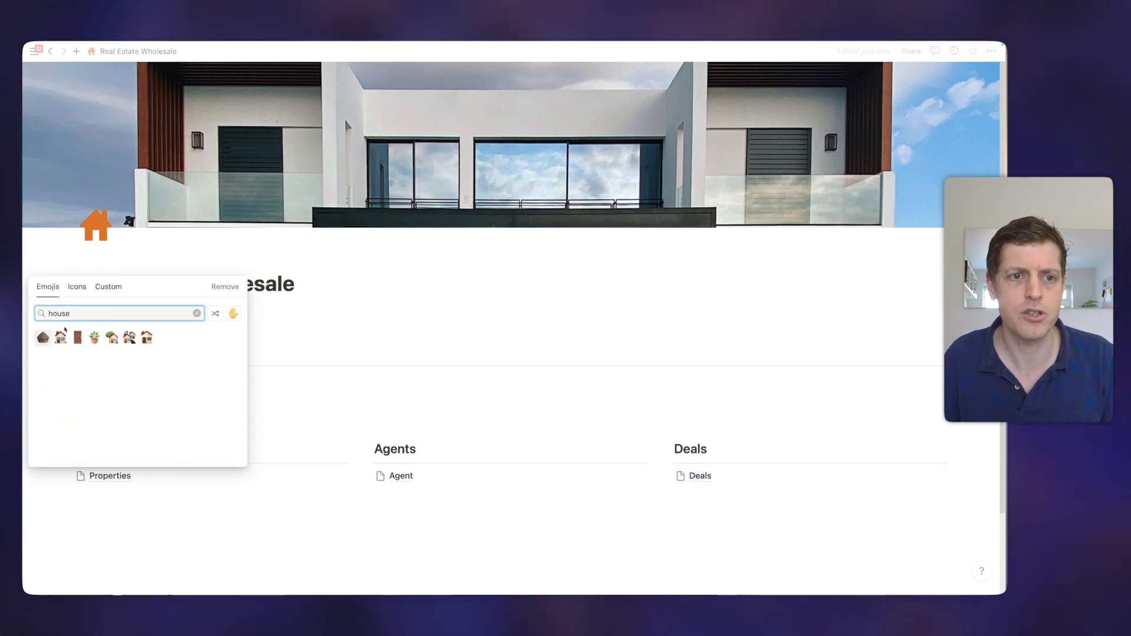
click(61, 338)
Insert a simple table below the three columns and widen its second column to about the width of the Properties column
click(130, 514)
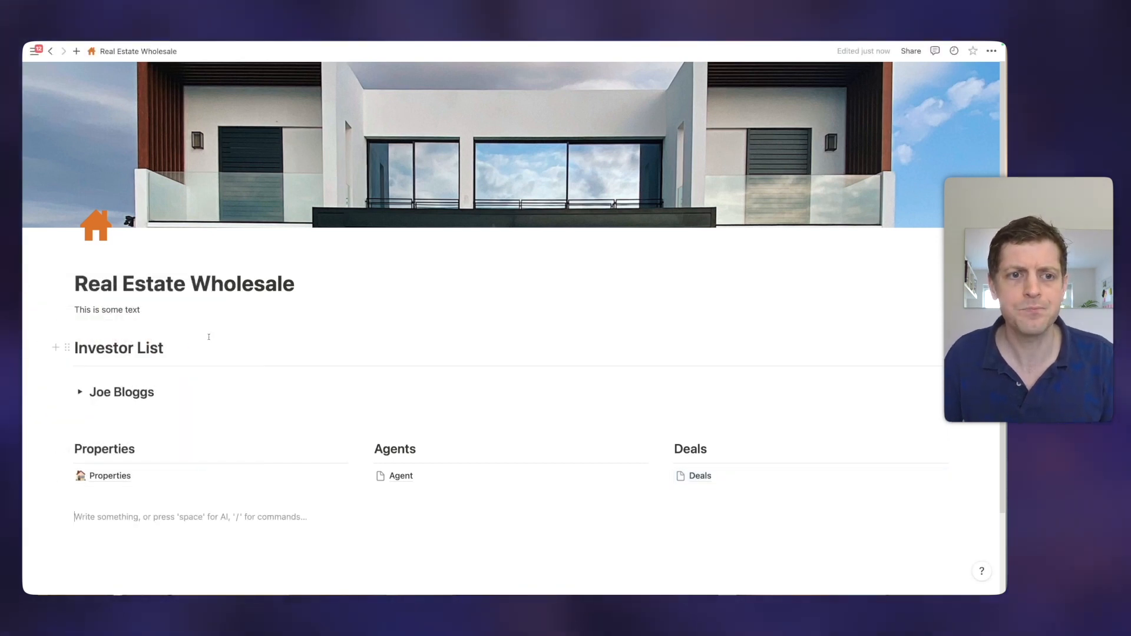
scroll(136, 442, down, 2)
text(/tabl)
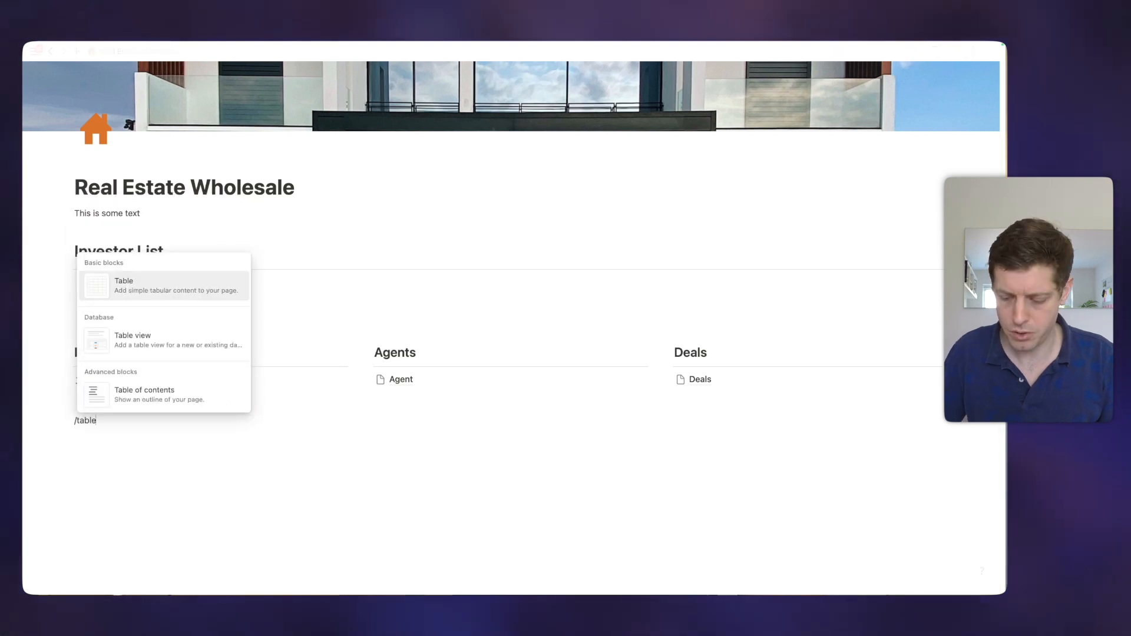
text(e)
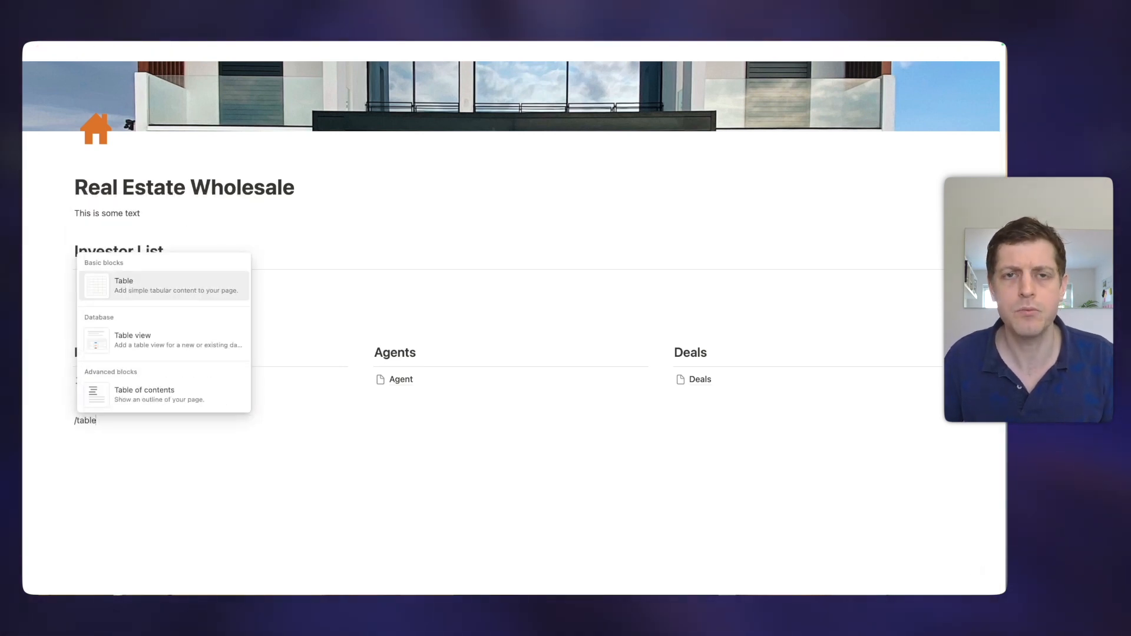
key(Return)
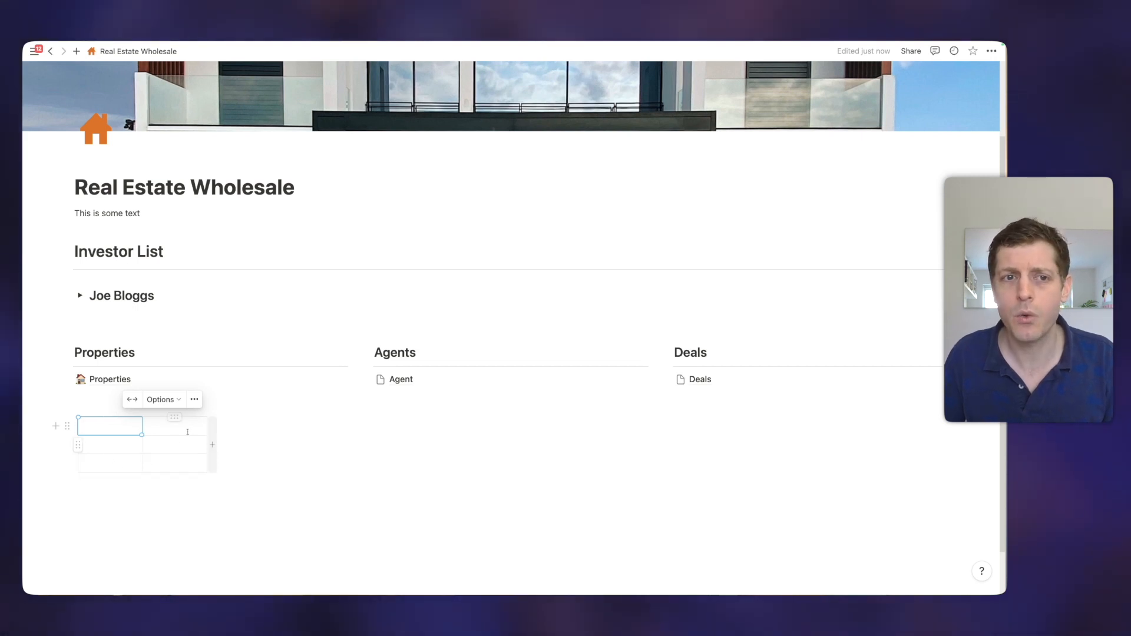
drag(207, 425, 352, 425)
Fill the table's first two rows with "Price" and "£100000", and "Bedrooms" and "2-5"
click(120, 428)
text(Price)
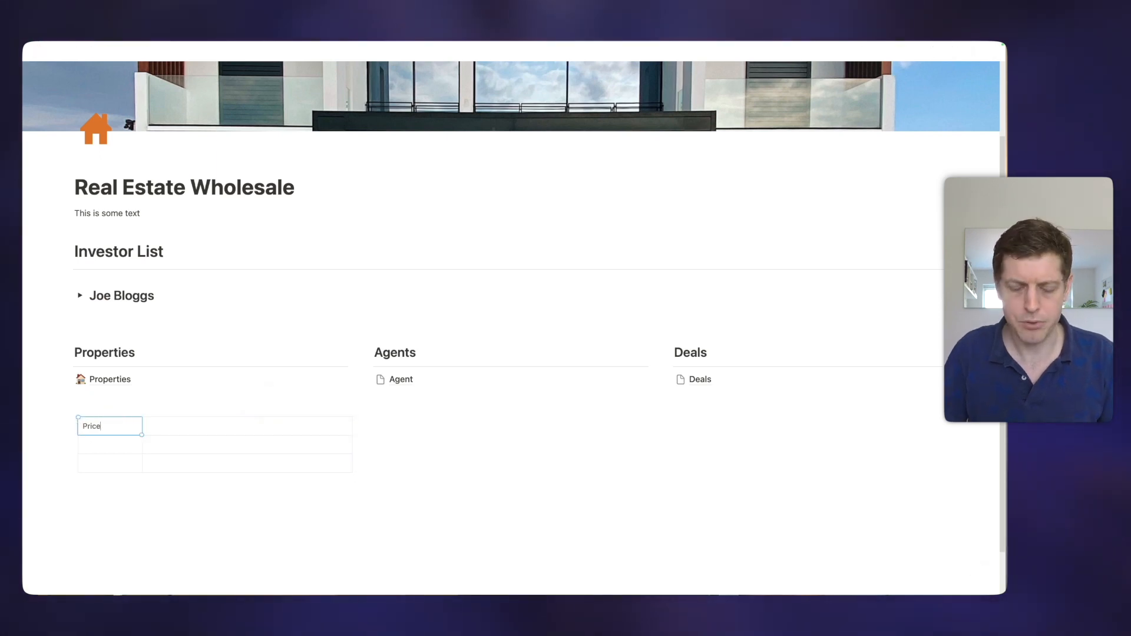
key(Tab)
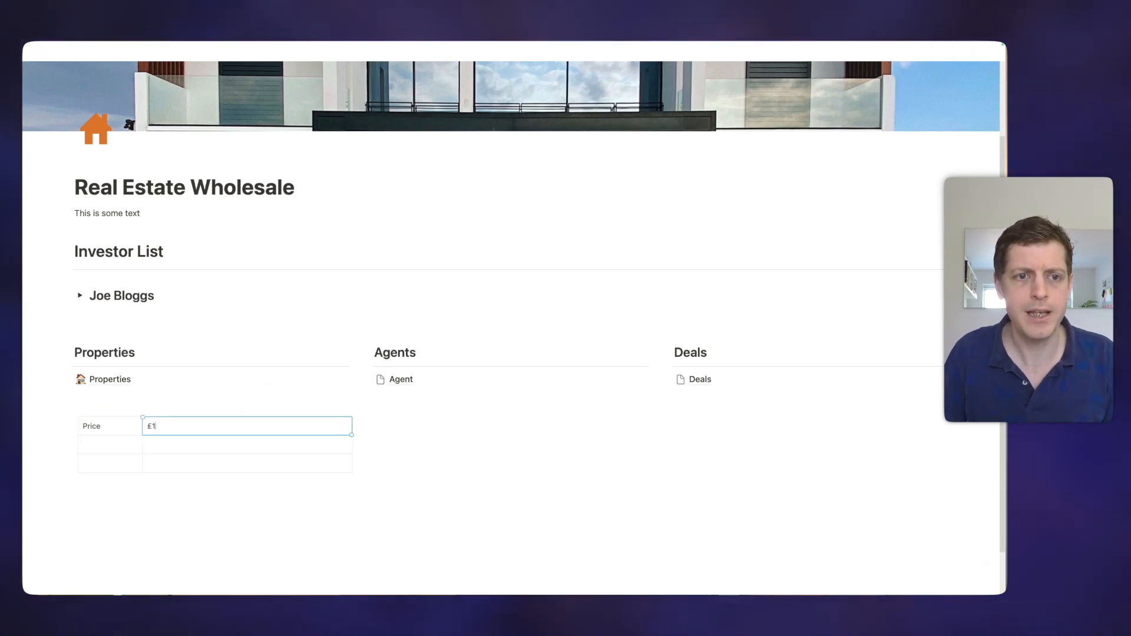
text(£100000)
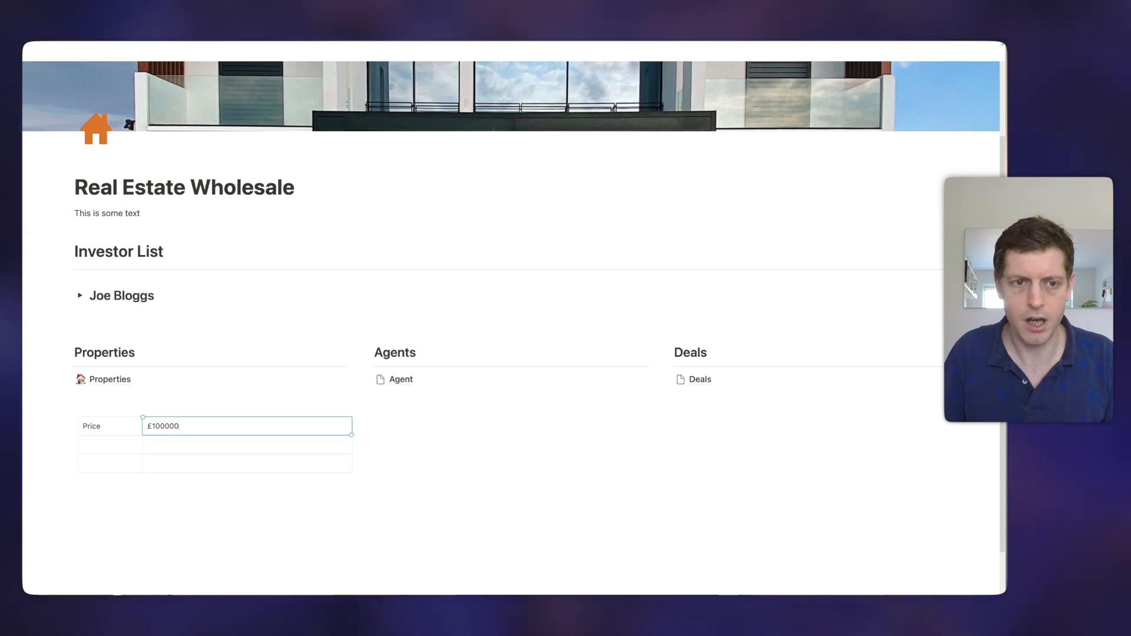
click(90, 441)
text(Bedrooms)
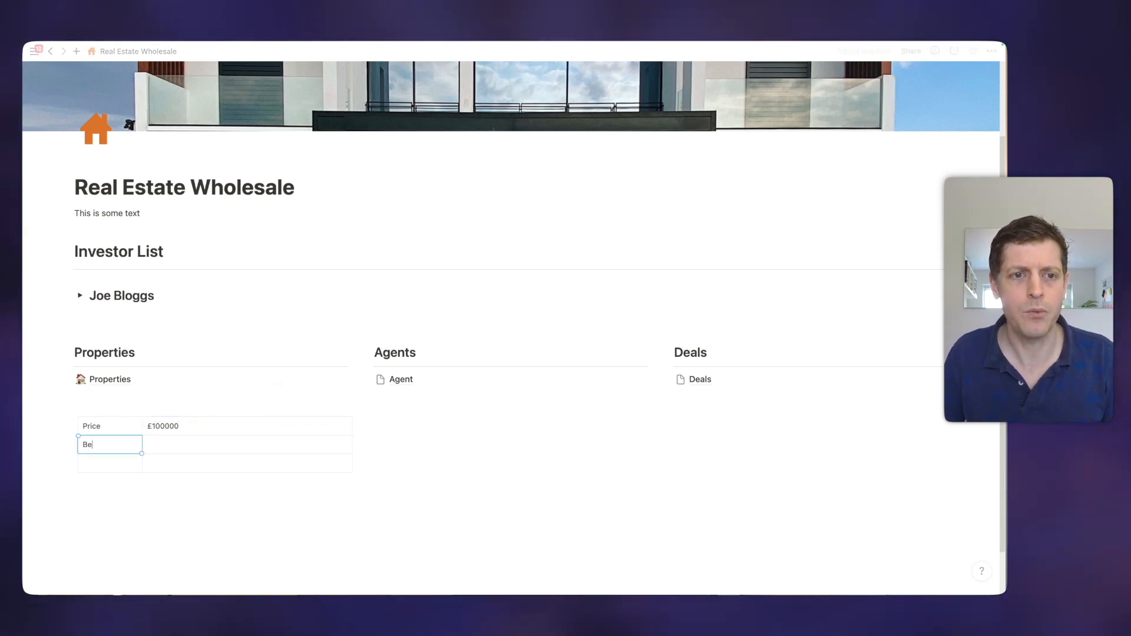
key(Tab)
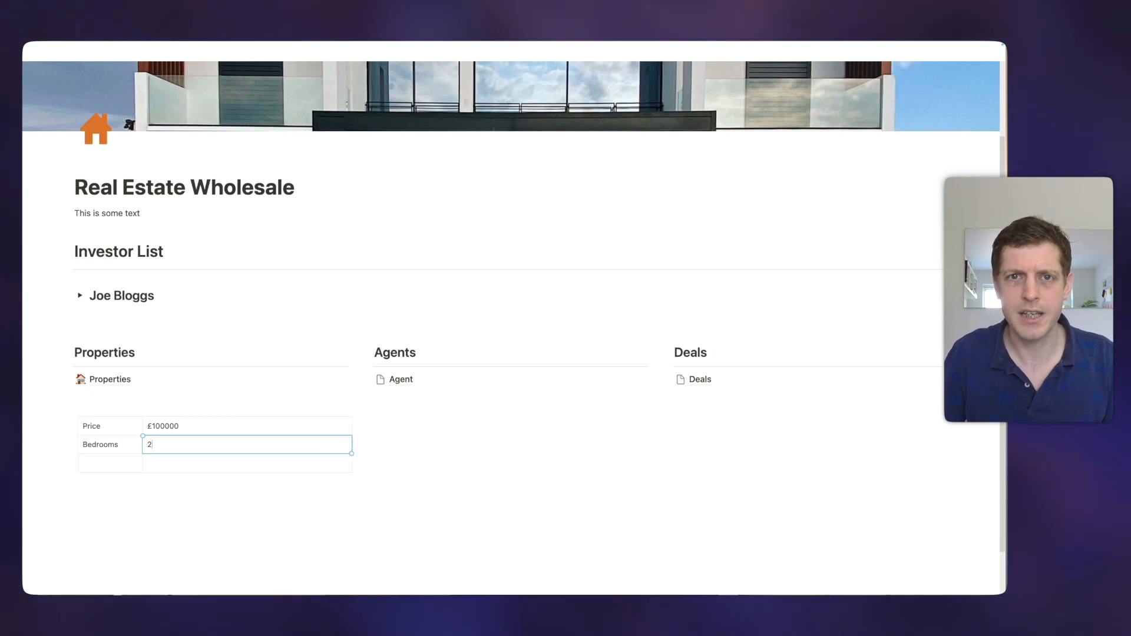
Fill the table's third row with "Postcodes" and "SO14"
click(102, 465)
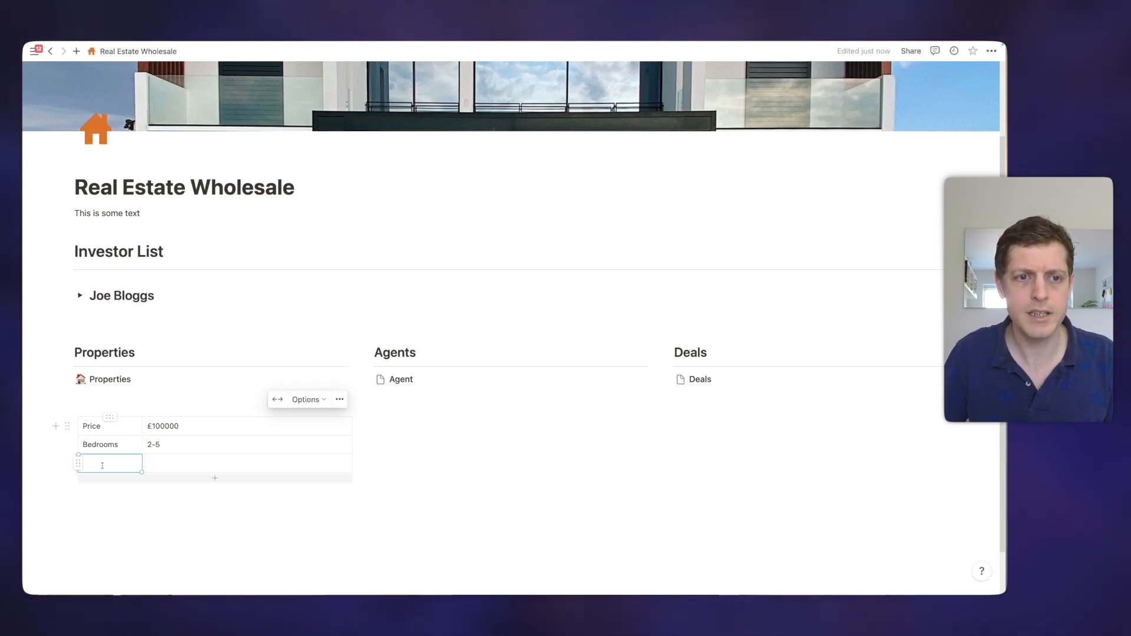
text(Postcodes)
key(Tab)
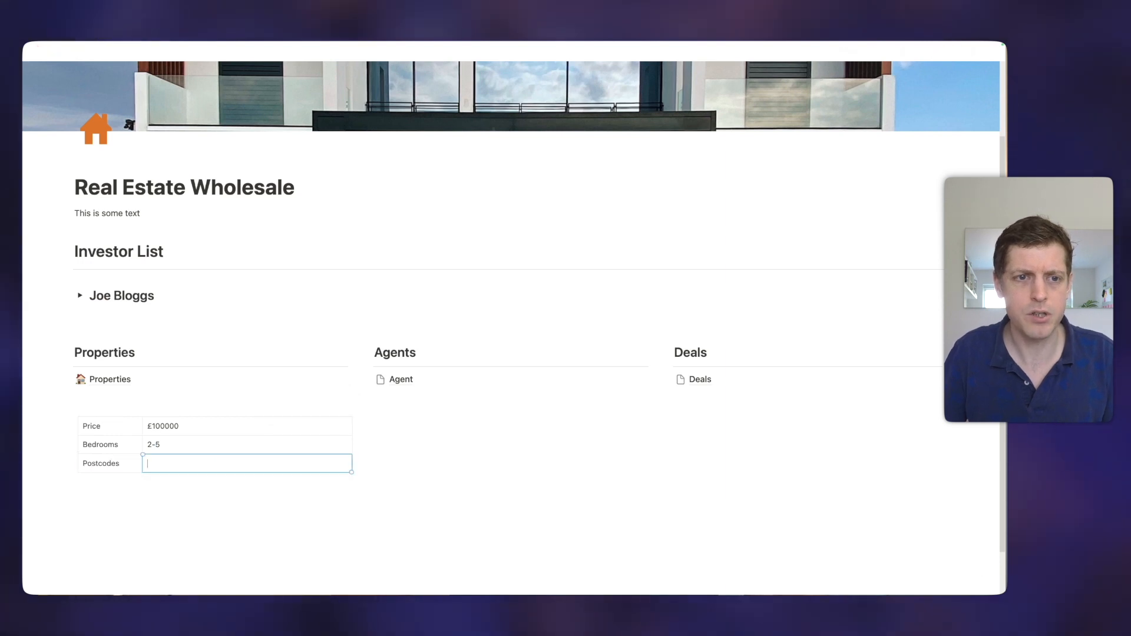
text(SO1)
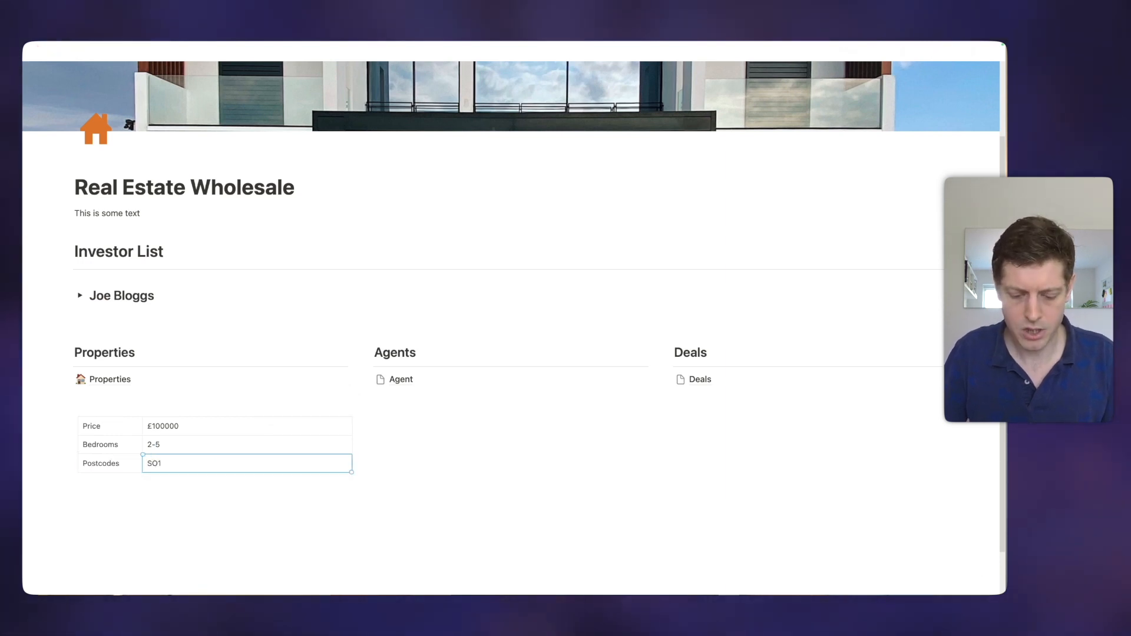
text(4)
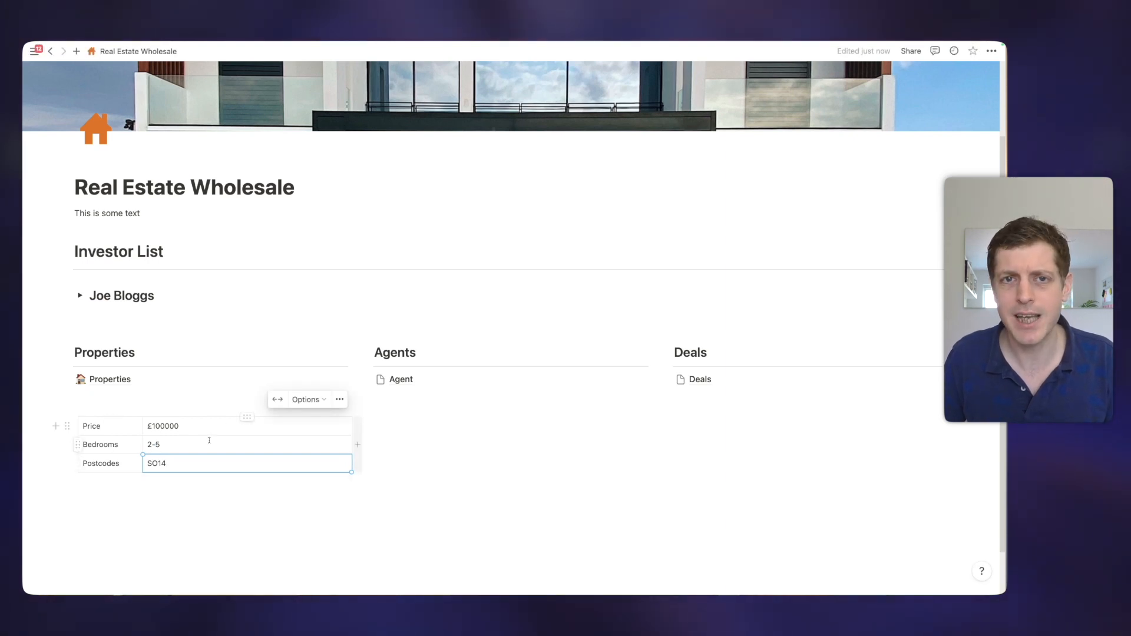
click(304, 399)
click(358, 422)
click(358, 421)
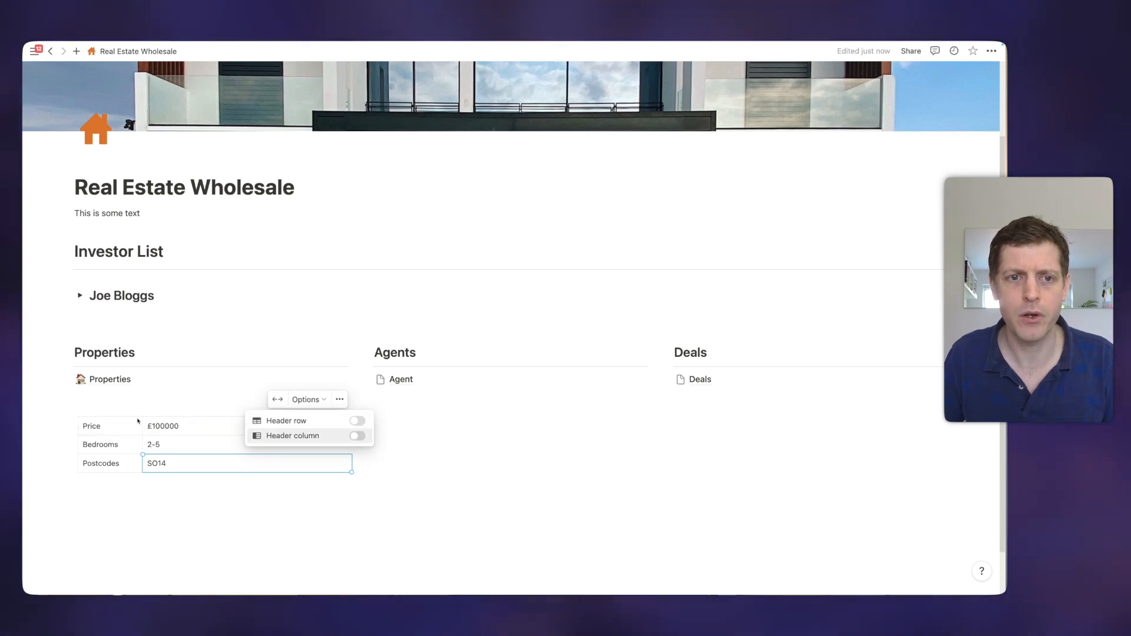
key(Escape)
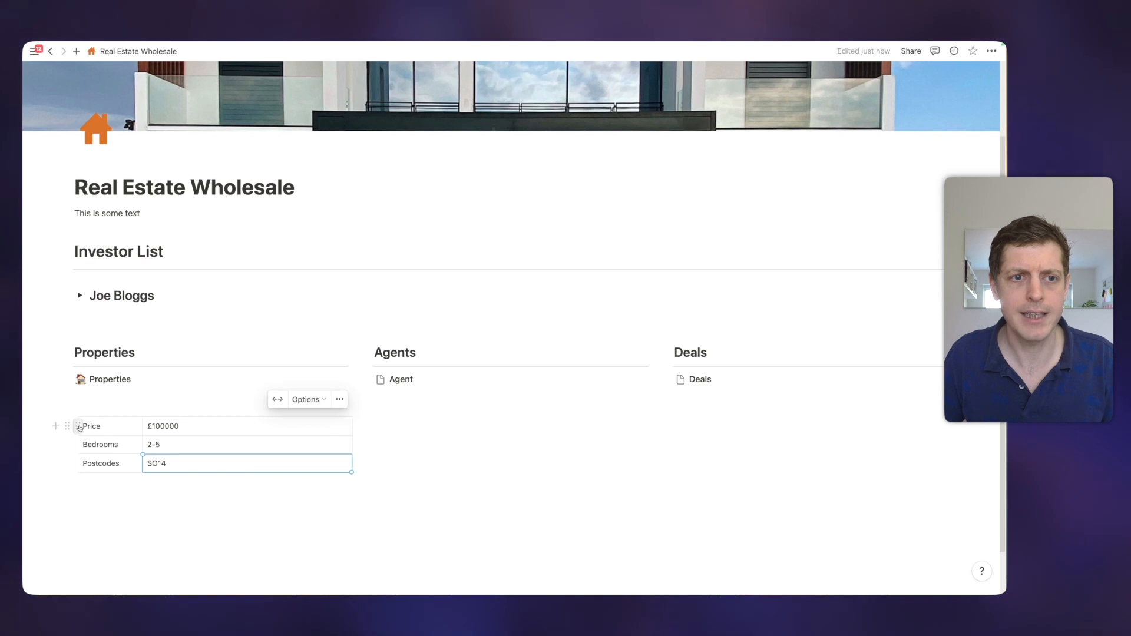
Insert a row above the Price row and fill it with "Item" and "Information"
click(79, 426)
click(115, 326)
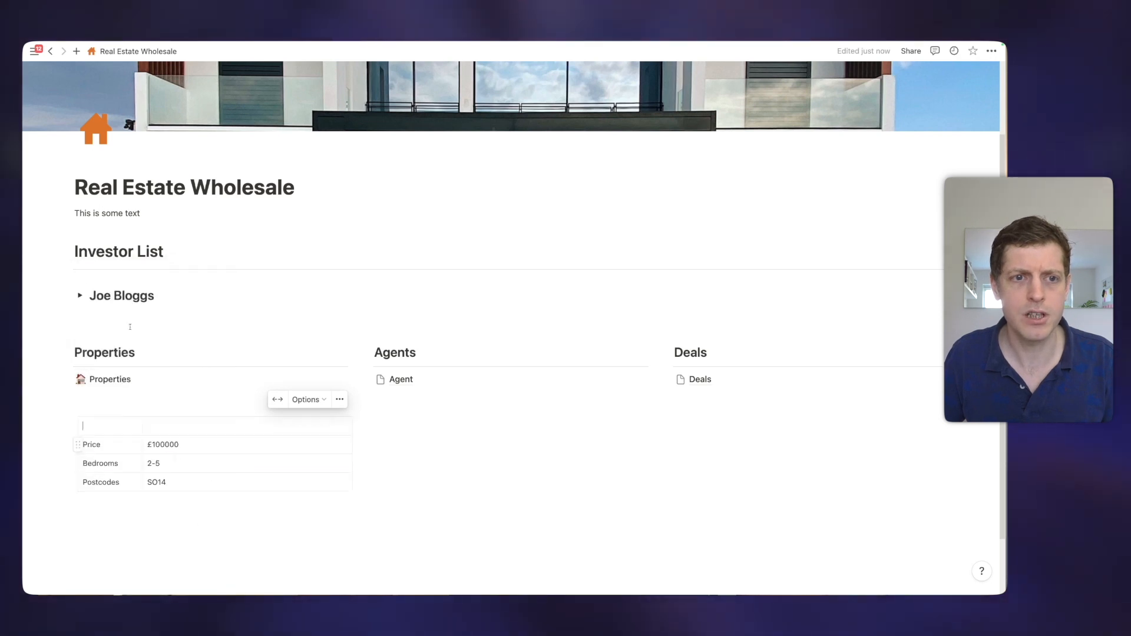
text(Item)
key(Tab)
text(Information)
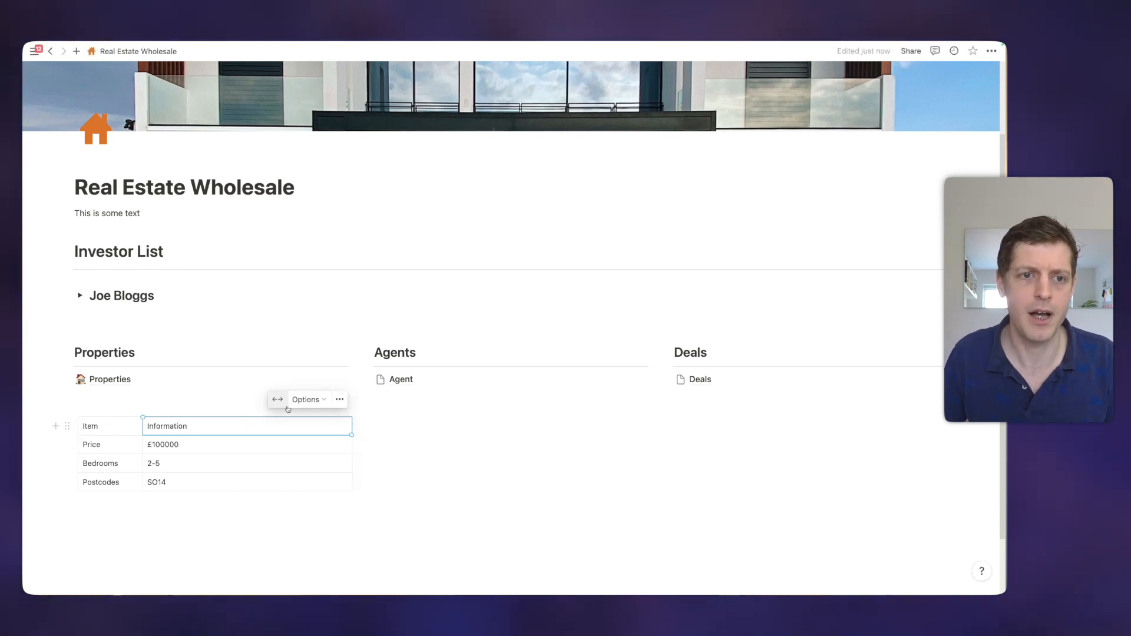
Turn the table's first row into a header row and give it an orange background
click(303, 399)
click(354, 421)
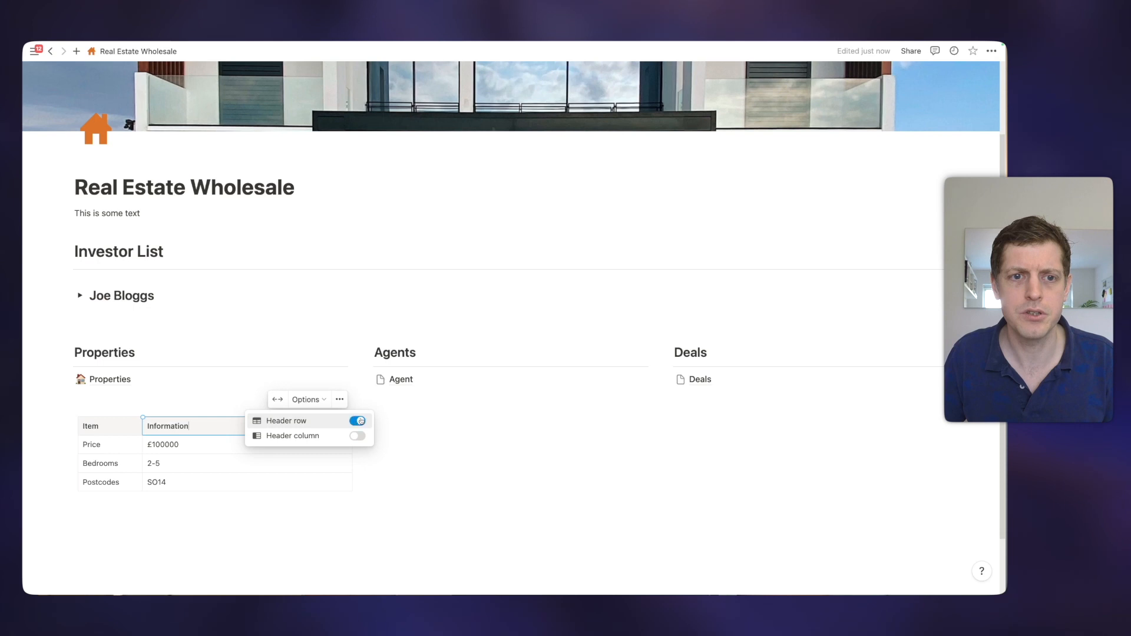
key(Escape)
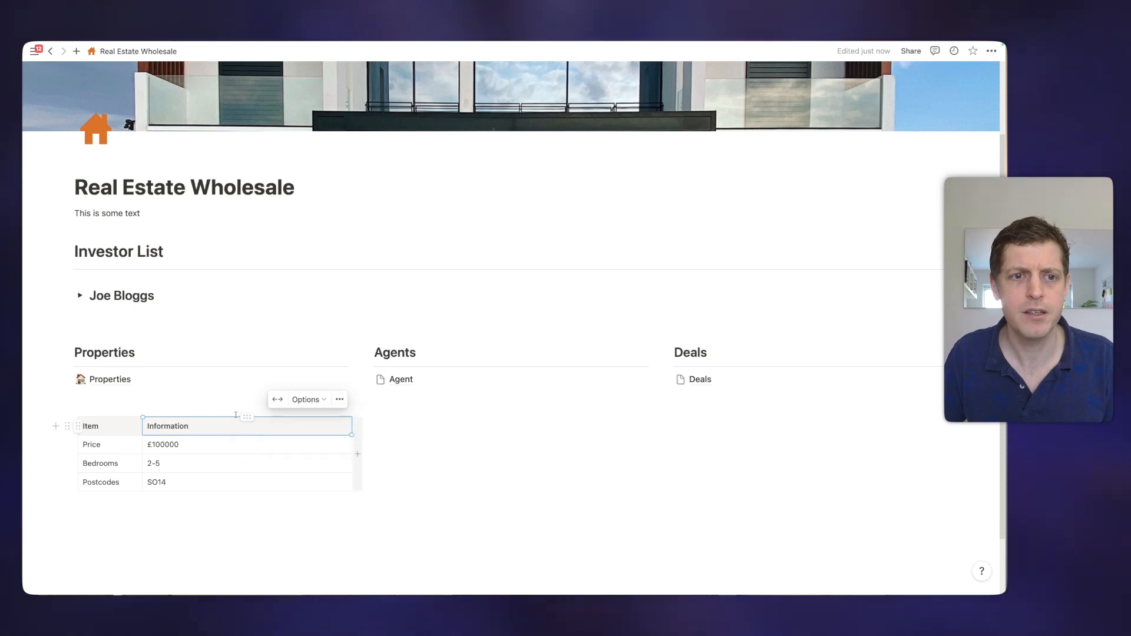
click(80, 427)
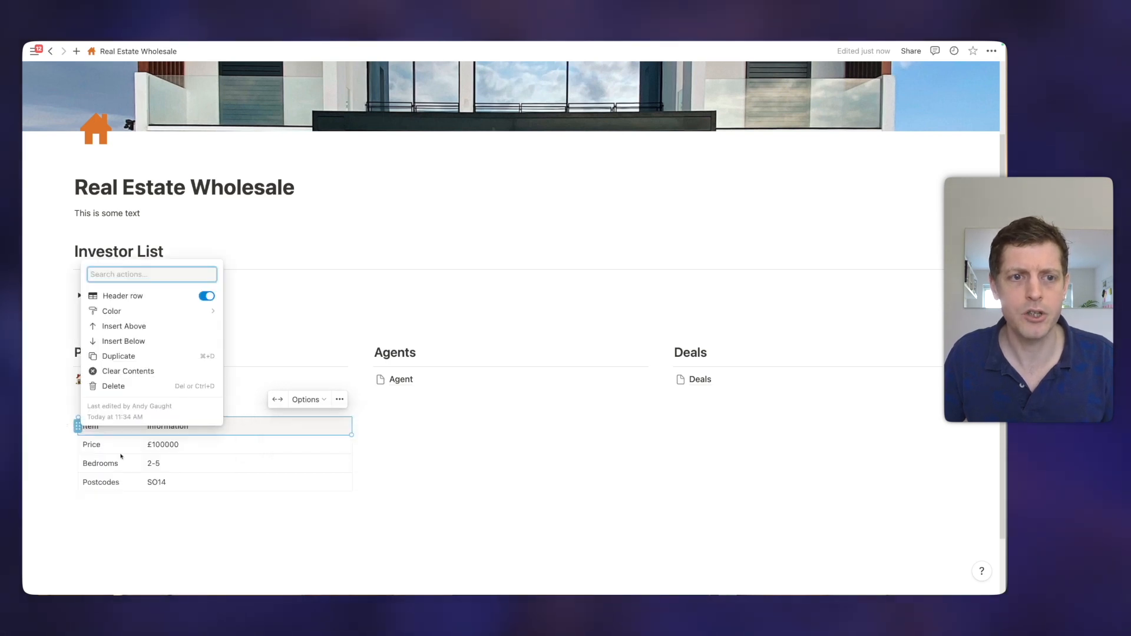
mouse_move(142, 311)
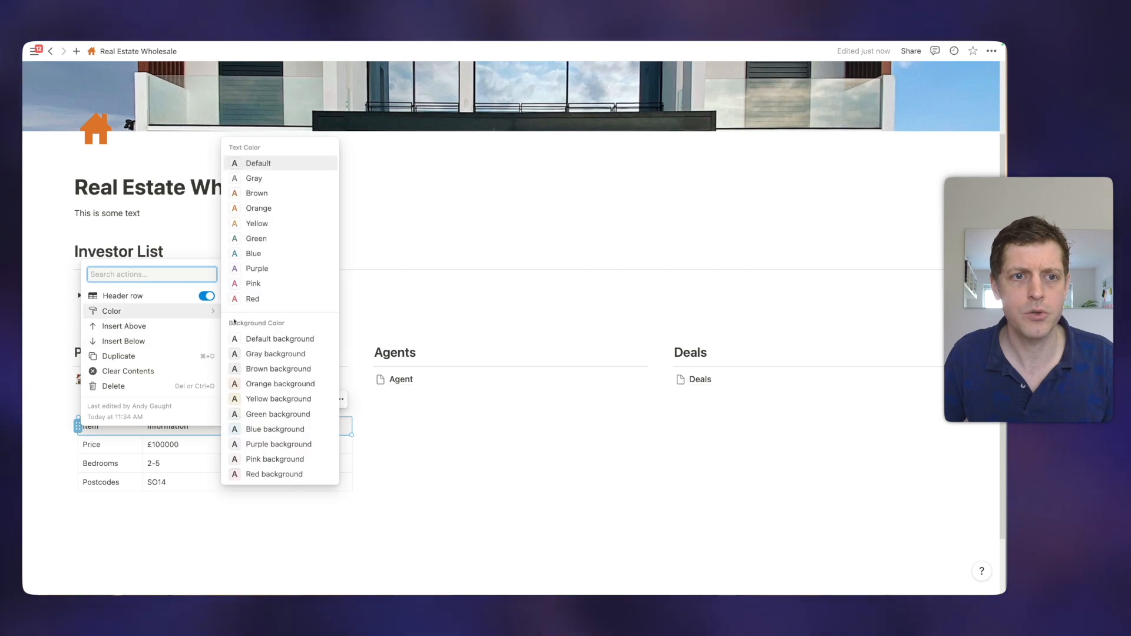
click(280, 383)
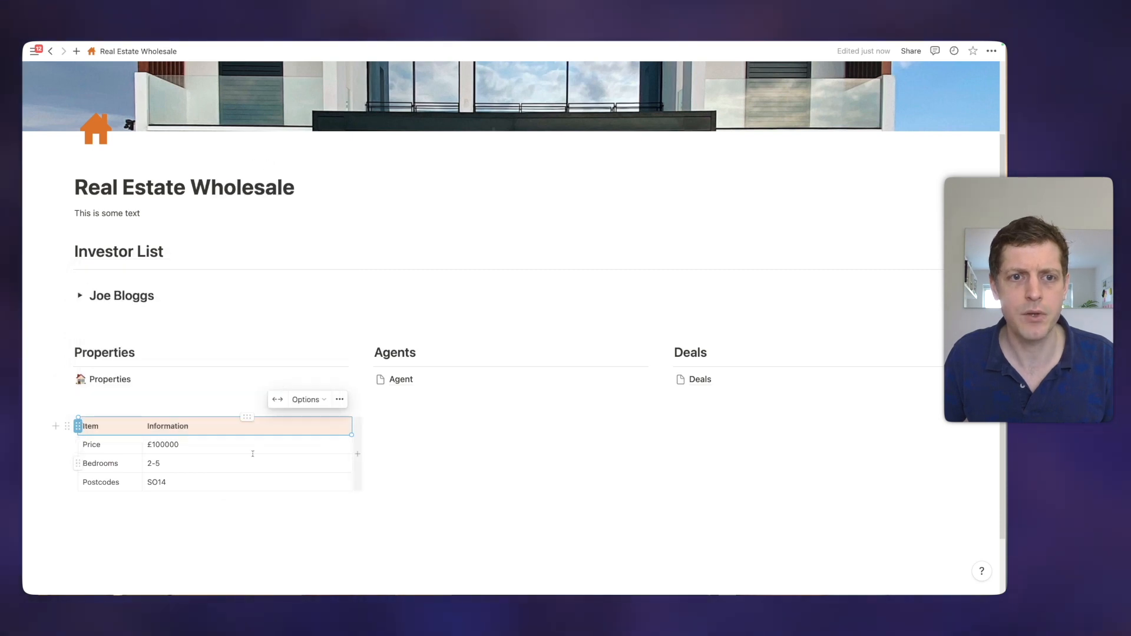
click(192, 517)
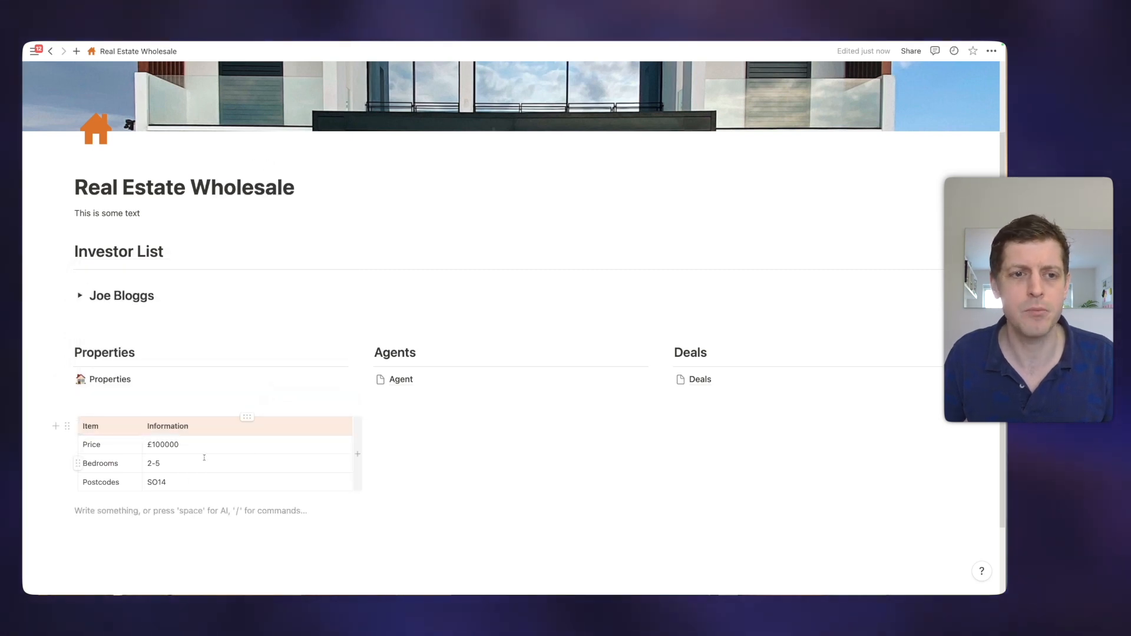